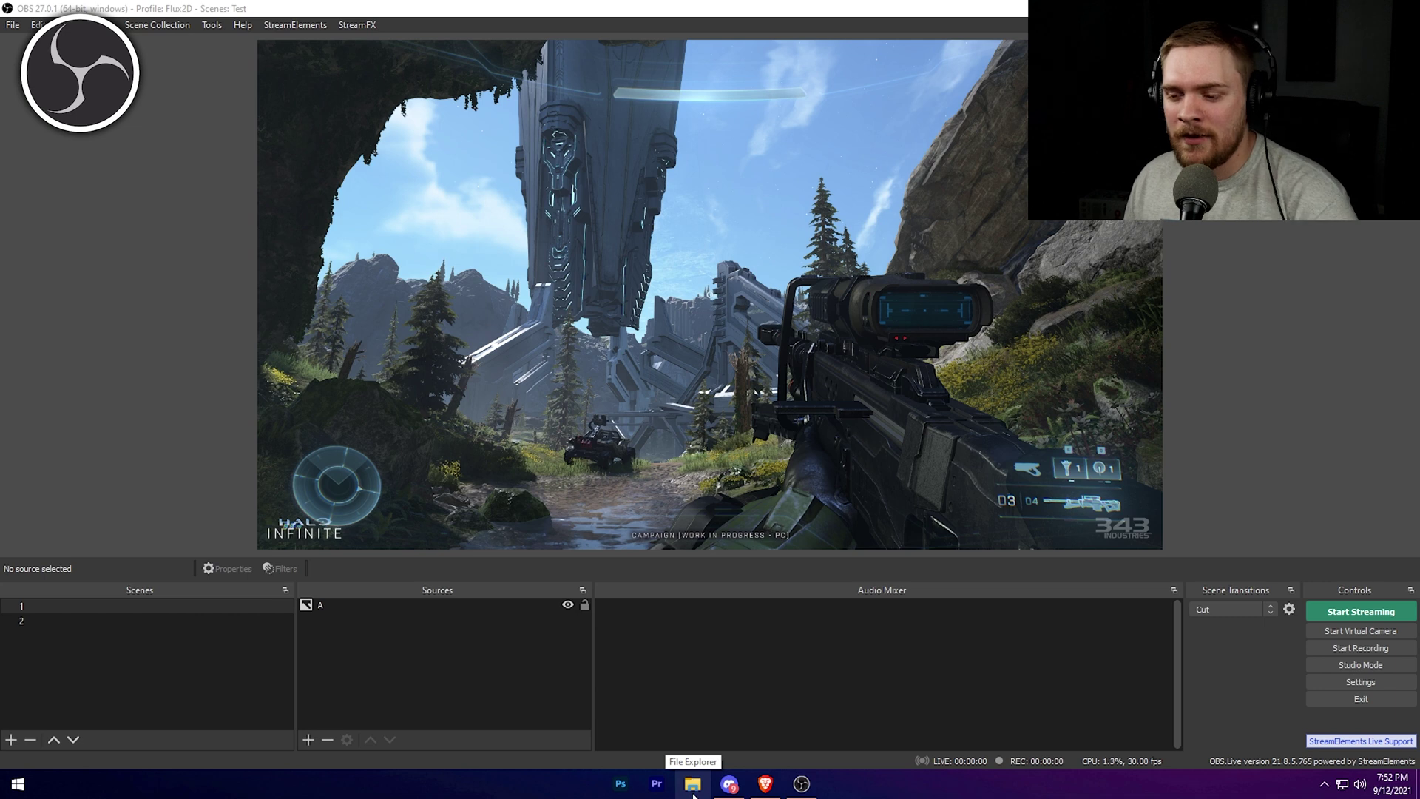
Look inside the Desktop's 70+ Free OBS Matte Track Transitions folder, then close Explorer
{"action": "left_click", "coordinate": [693, 787]}
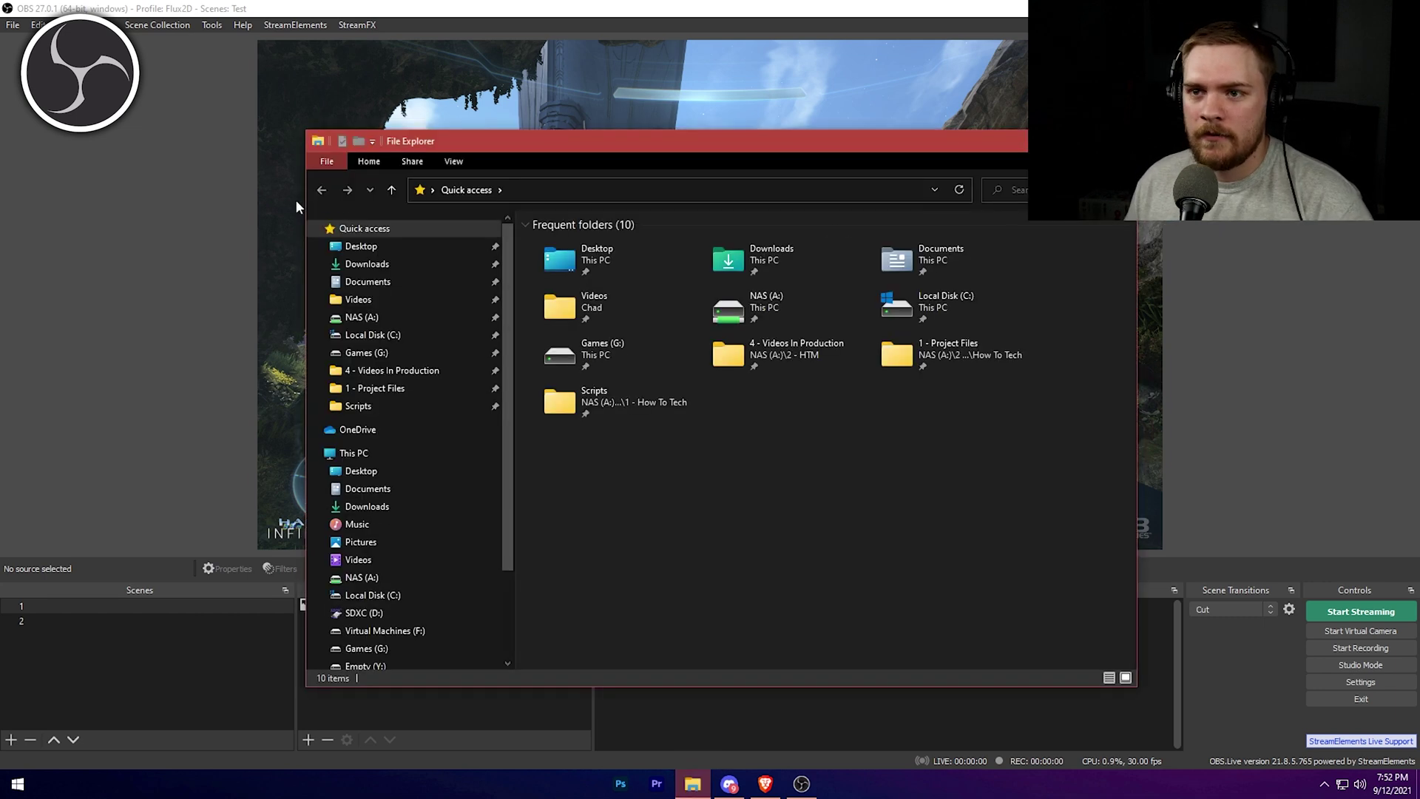
{"action": "left_click", "coordinate": [381, 250]}
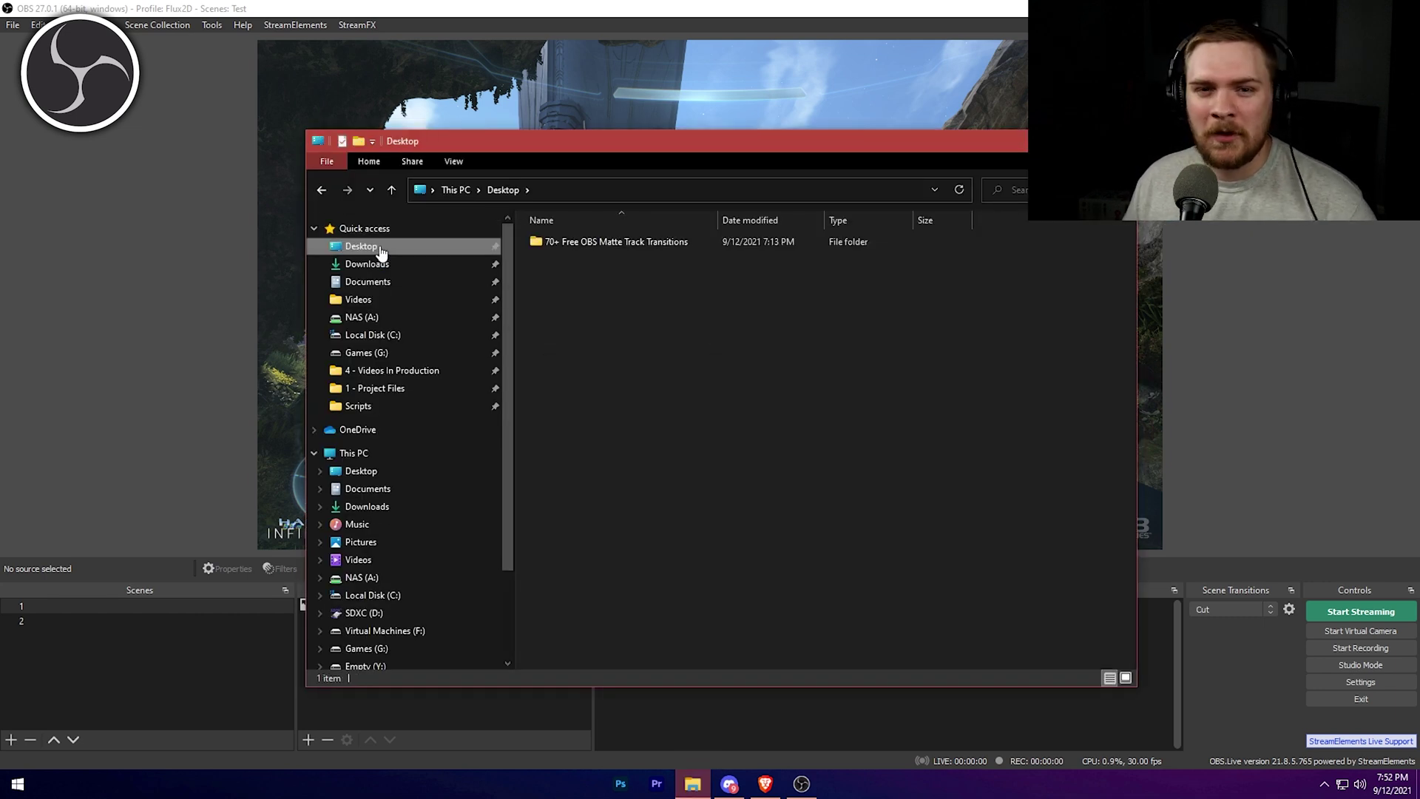
{"action": "double_click", "coordinate": [577, 242]}
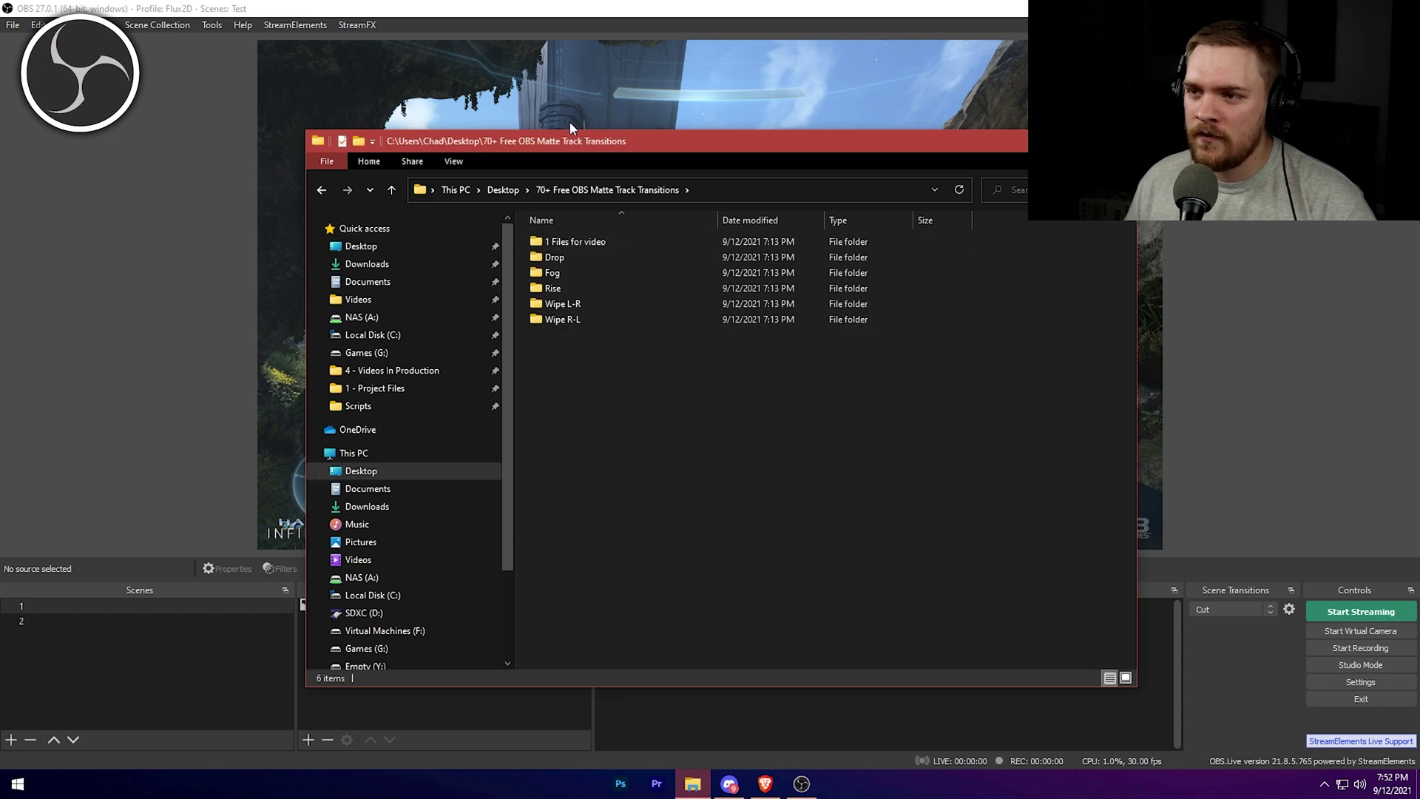
{"action": "left_click", "coordinate": [1120, 140]}
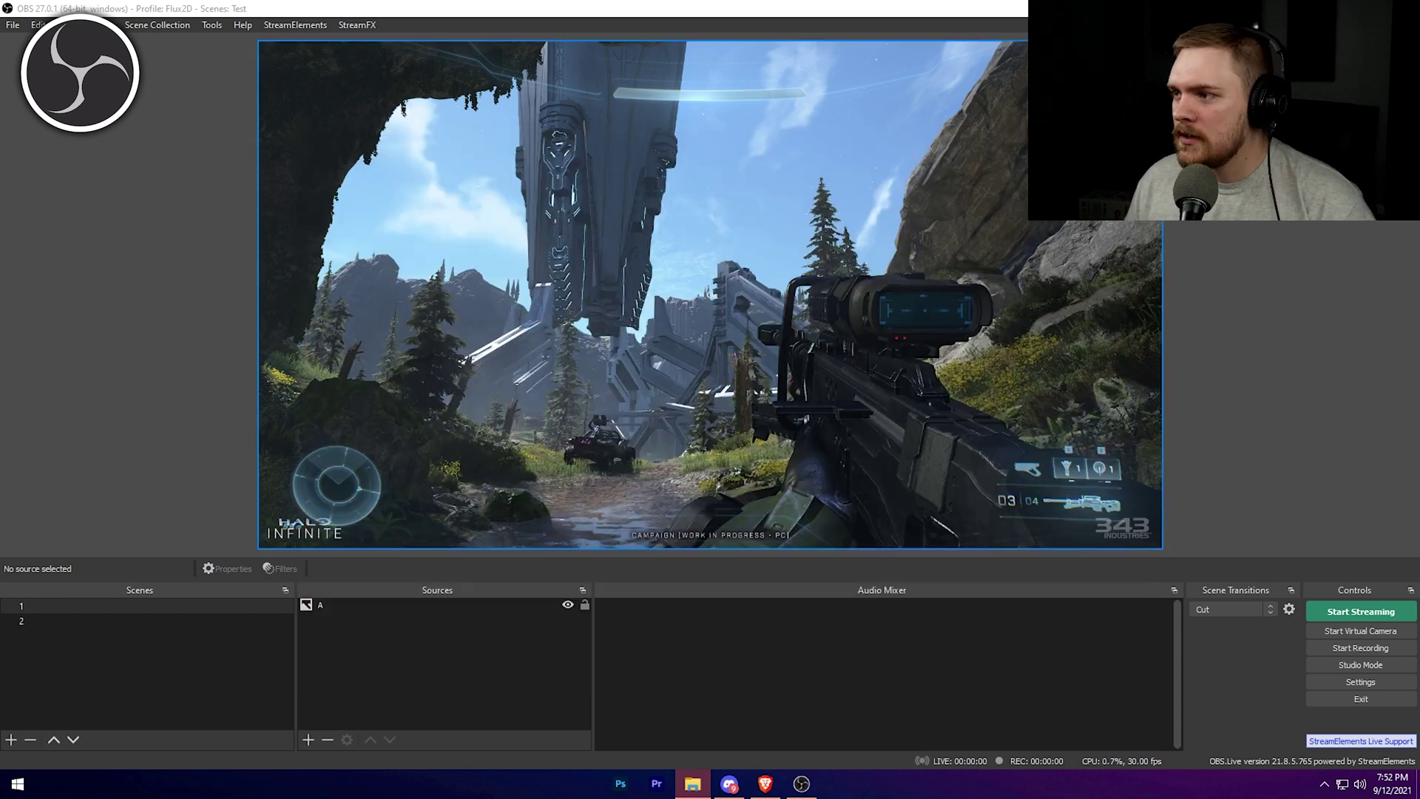
Keep the Cut transition and test it by switching to scene 2 and back to scene 1
{"action": "left_click", "coordinate": [1263, 611]}
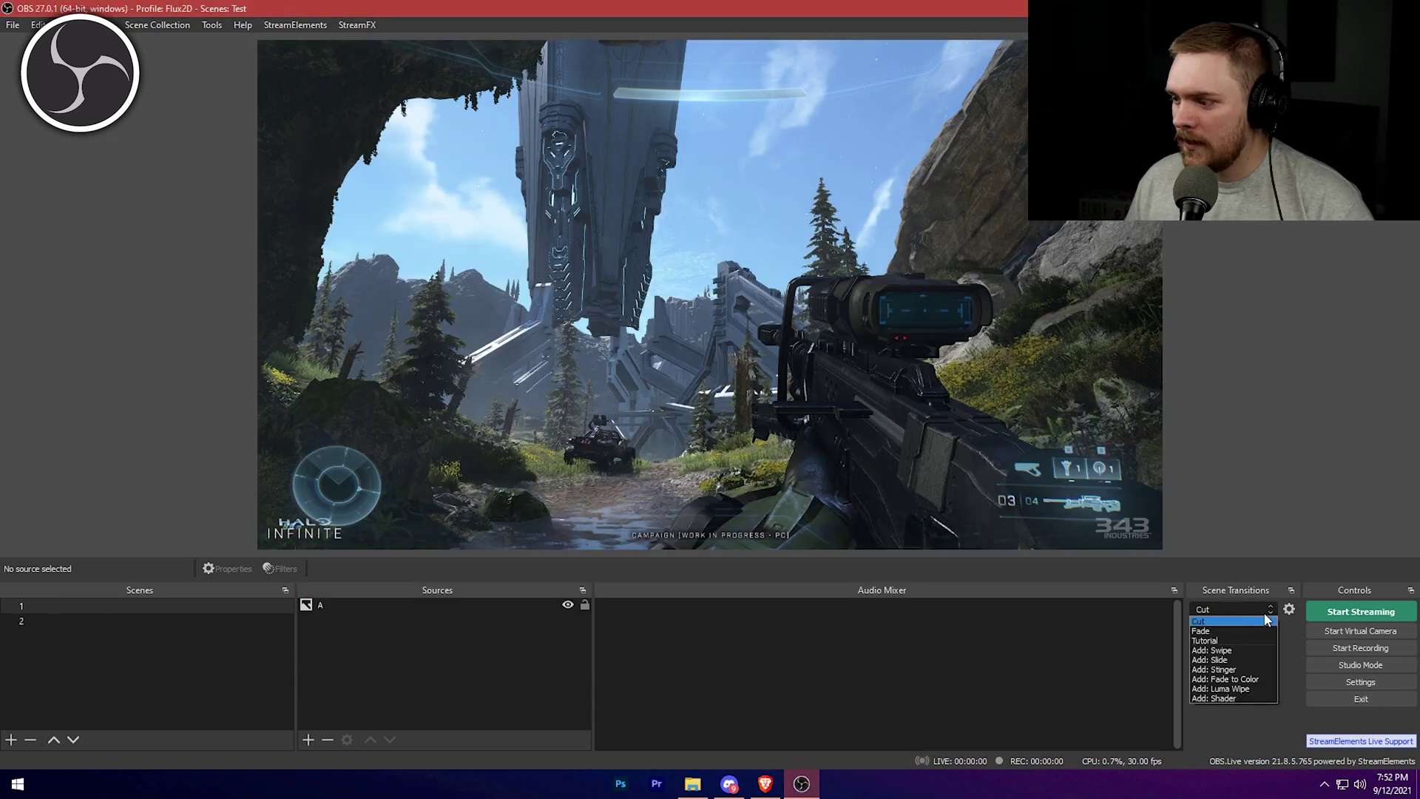
{"action": "left_click", "coordinate": [1258, 621]}
{"action": "left_click", "coordinate": [103, 620]}
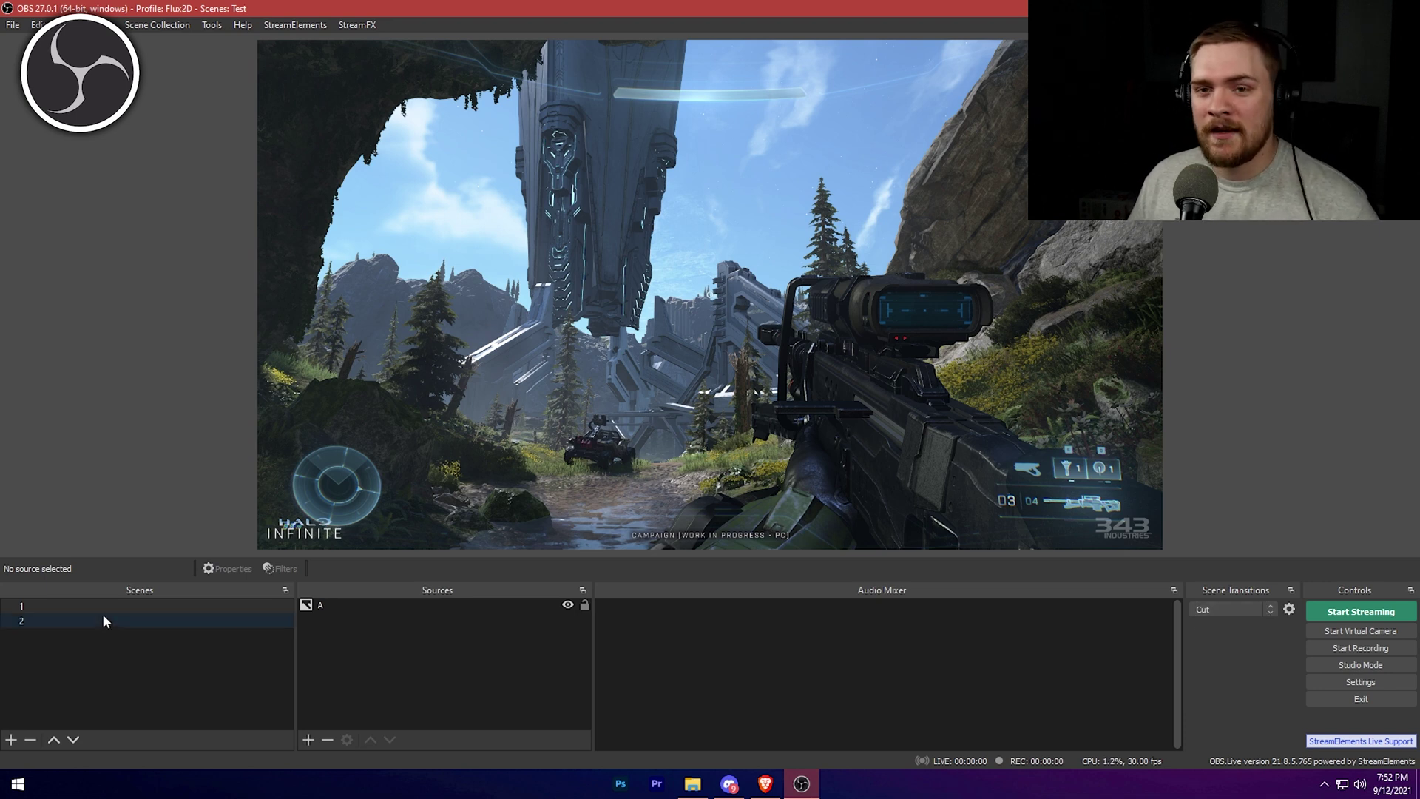
{"action": "left_click", "coordinate": [104, 615]}
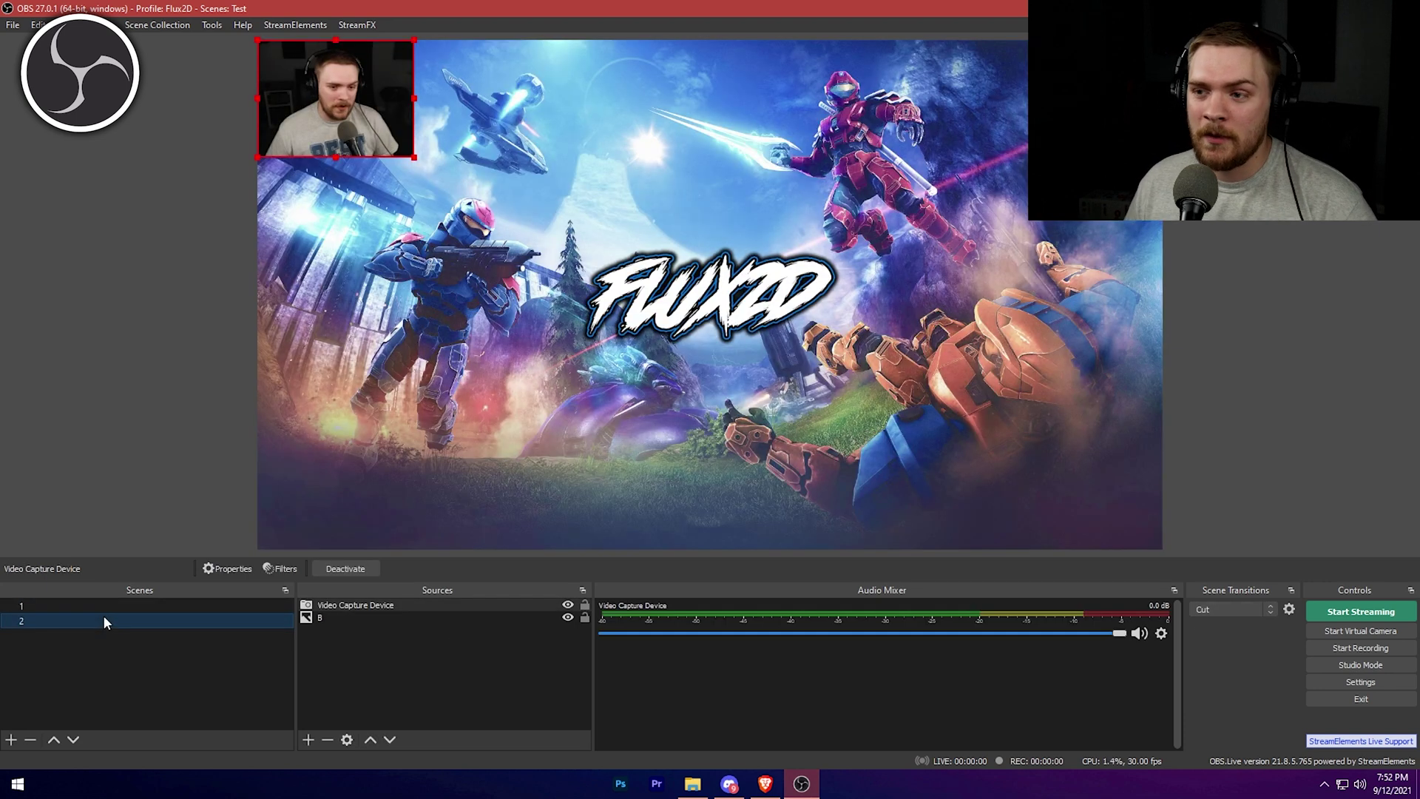
{"action": "left_click", "coordinate": [102, 605]}
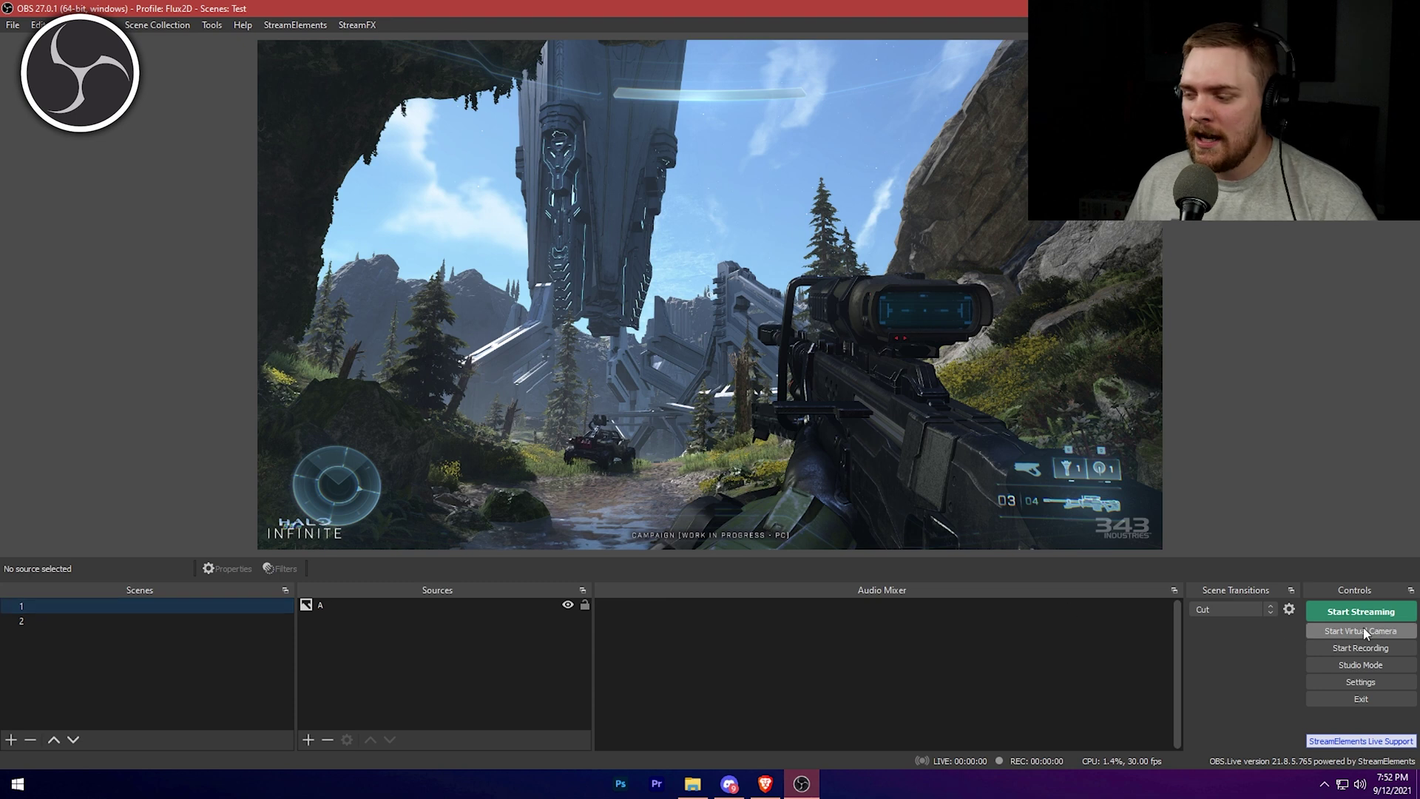
Select the Fade transition and test it between scenes 2 and 1
{"action": "left_click", "coordinate": [1264, 605]}
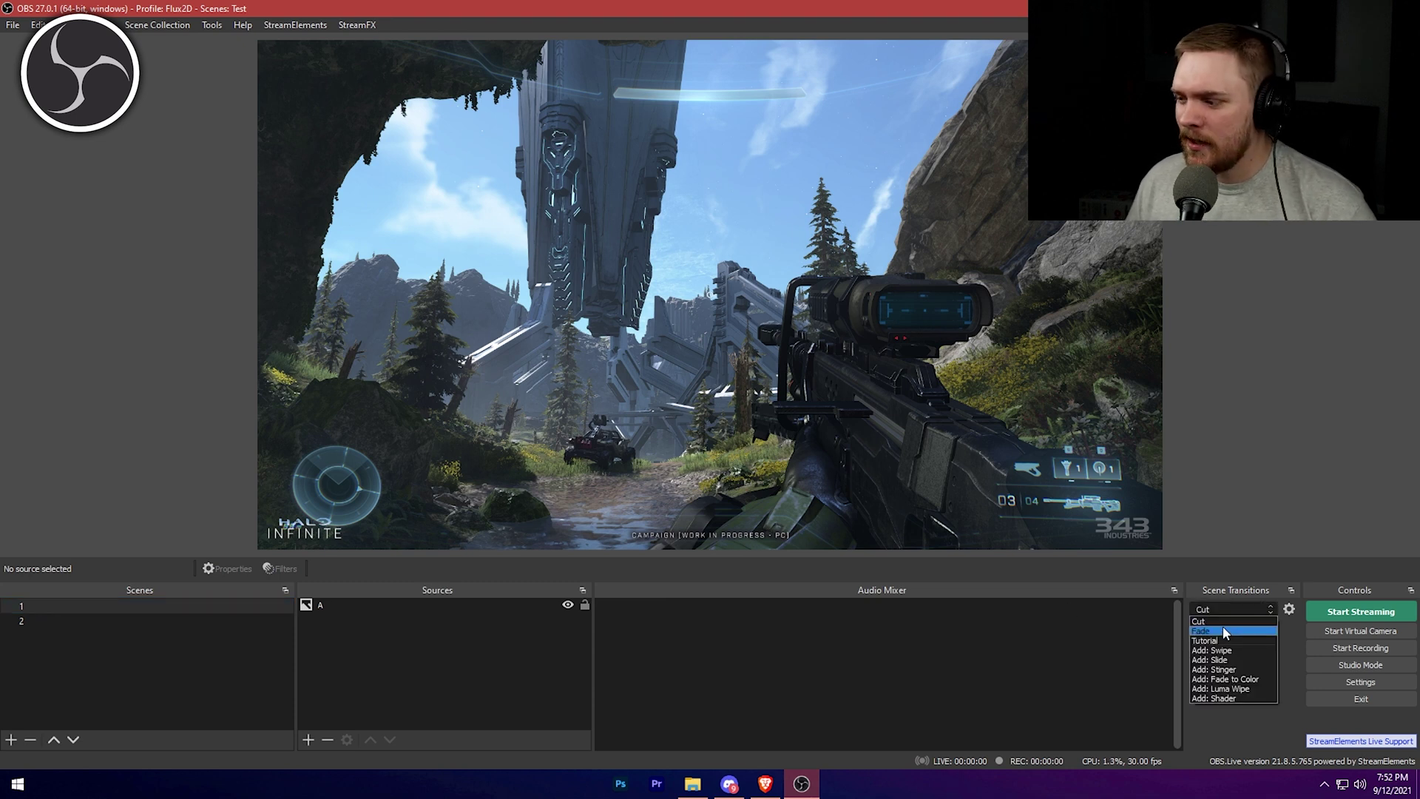
{"action": "left_click", "coordinate": [1222, 626]}
{"action": "left_click", "coordinate": [102, 622]}
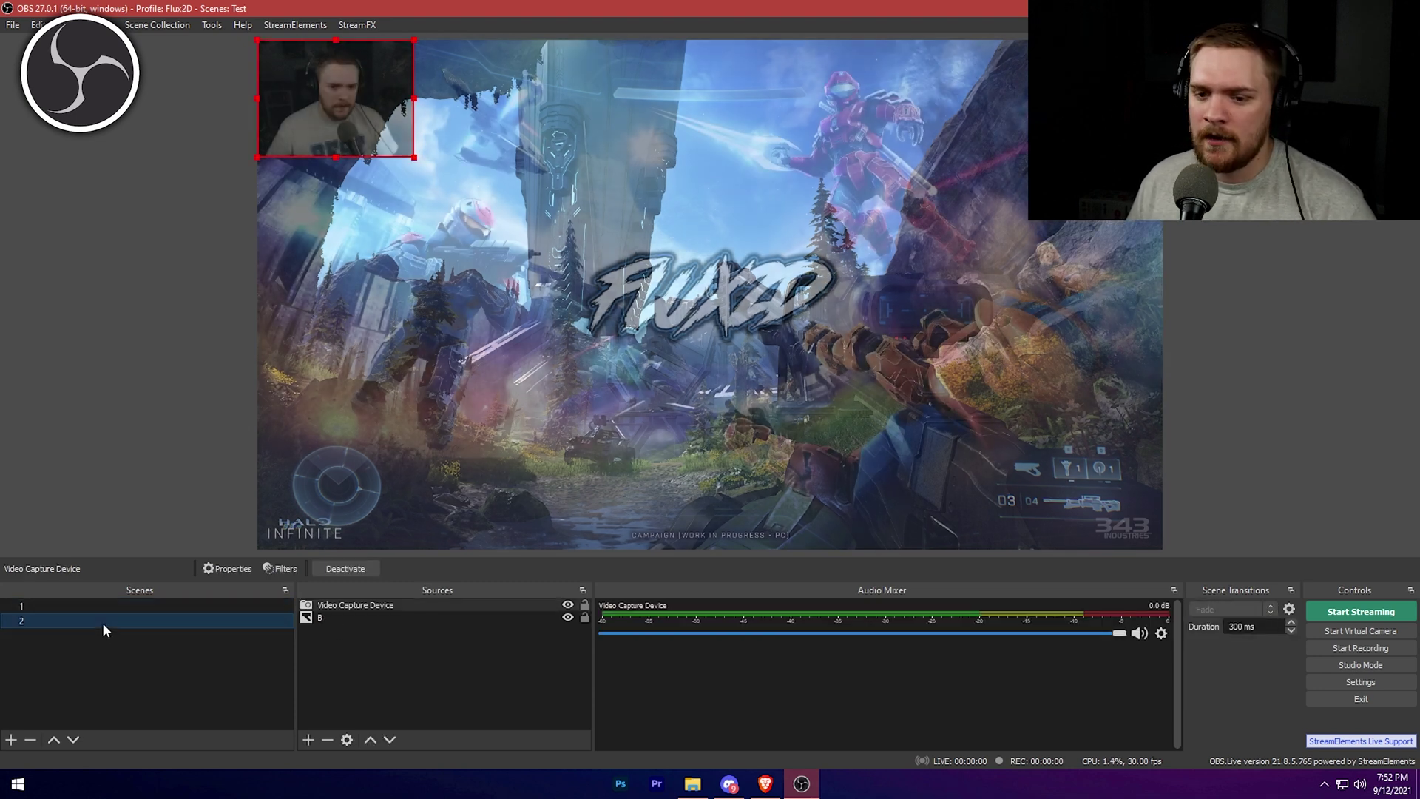
{"action": "left_click", "coordinate": [109, 608]}
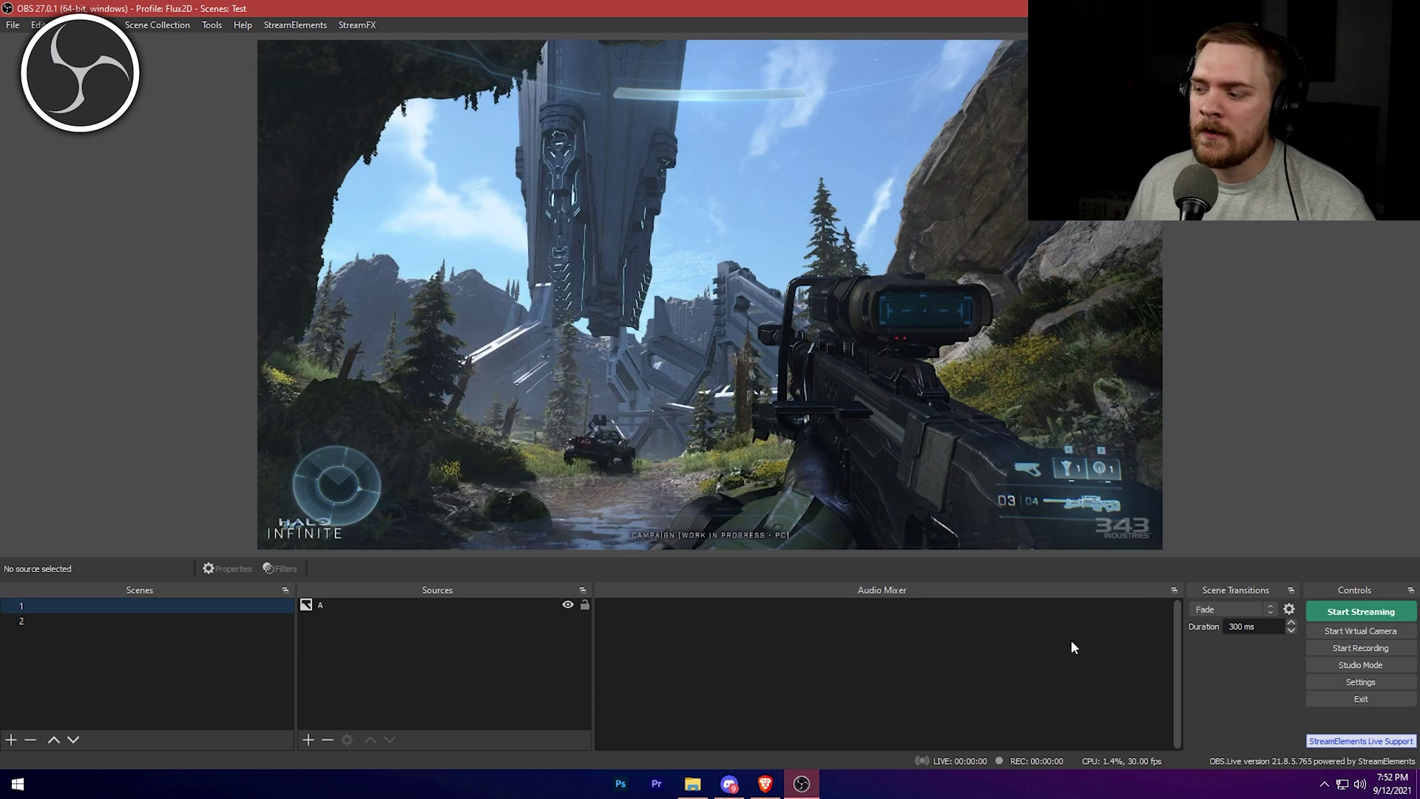
Select the Tutorial transition and test it from scene 2 back to scene 1
{"action": "left_click", "coordinate": [1271, 607]}
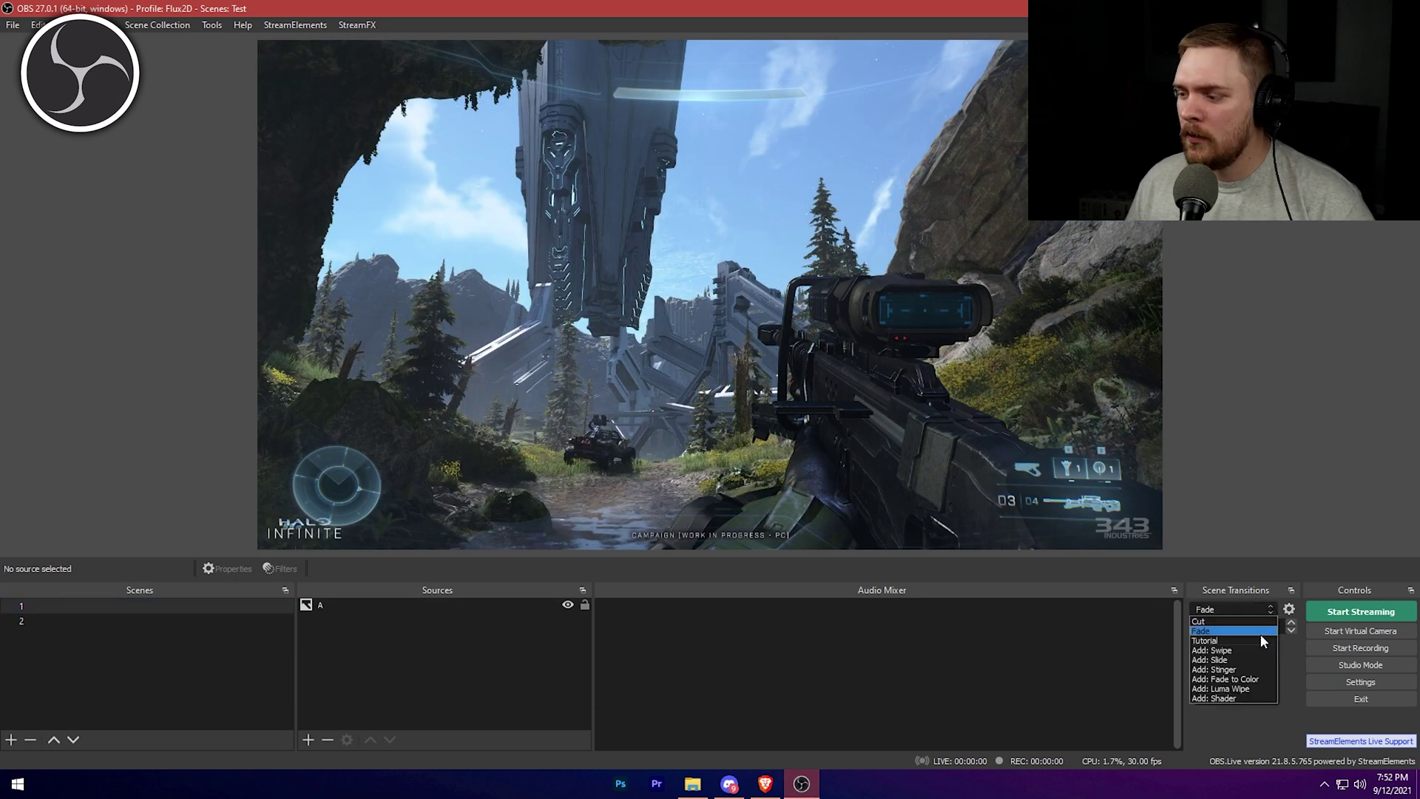
{"action": "left_click", "coordinate": [1255, 639]}
{"action": "left_click", "coordinate": [141, 620]}
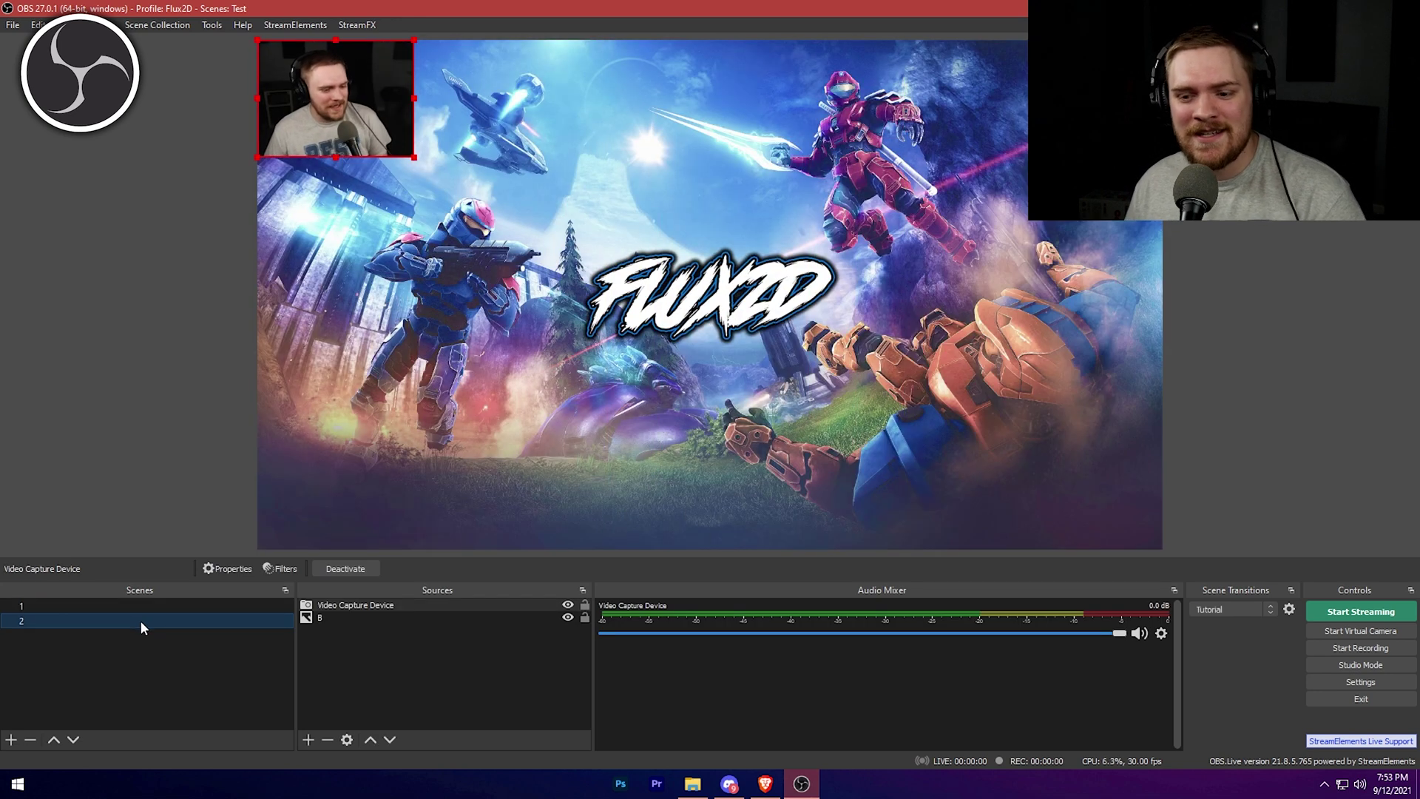
{"action": "left_click", "coordinate": [140, 605]}
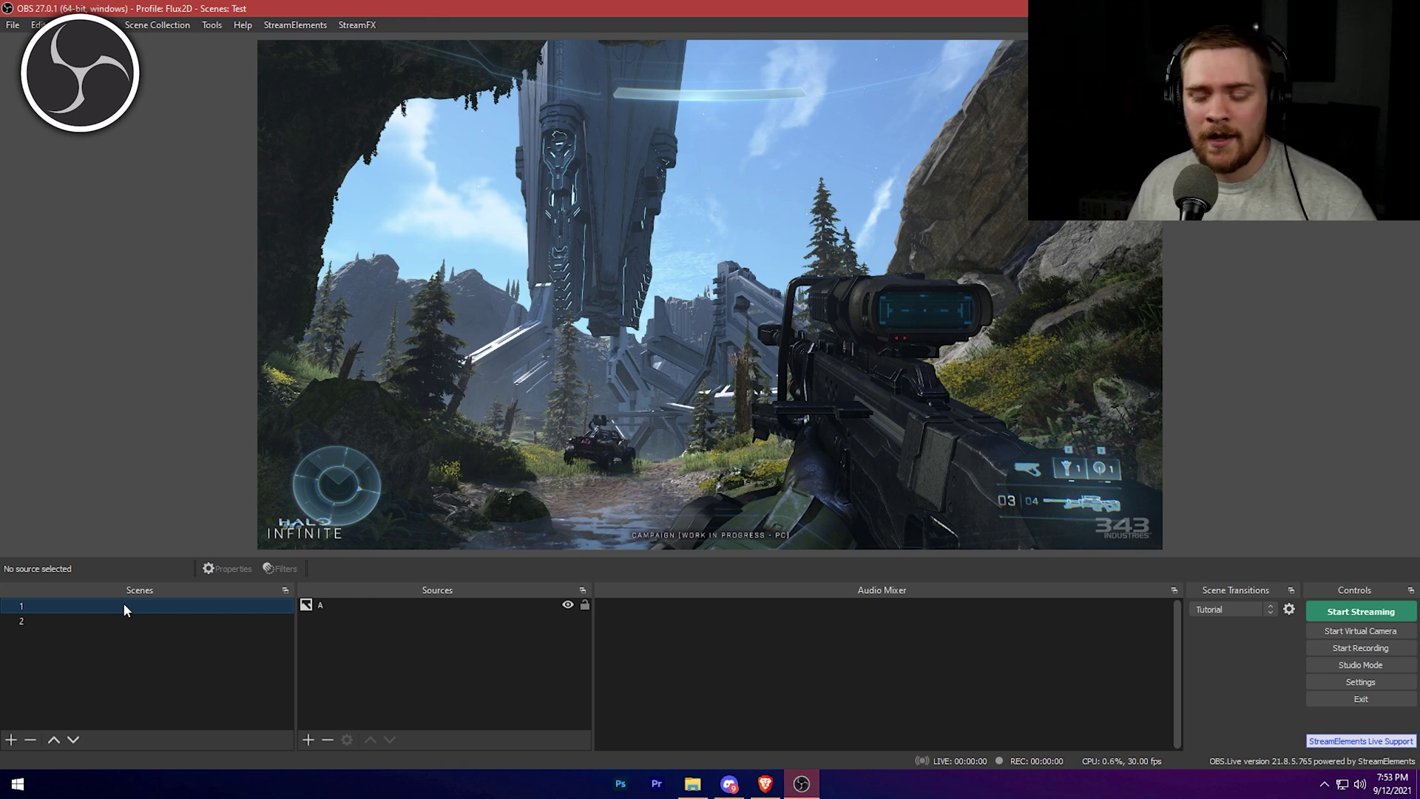
Browse the Fog folder, then play Rise - Orange.webm from the Rise folder in VLC, pausing it
{"action": "left_click", "coordinate": [692, 784]}
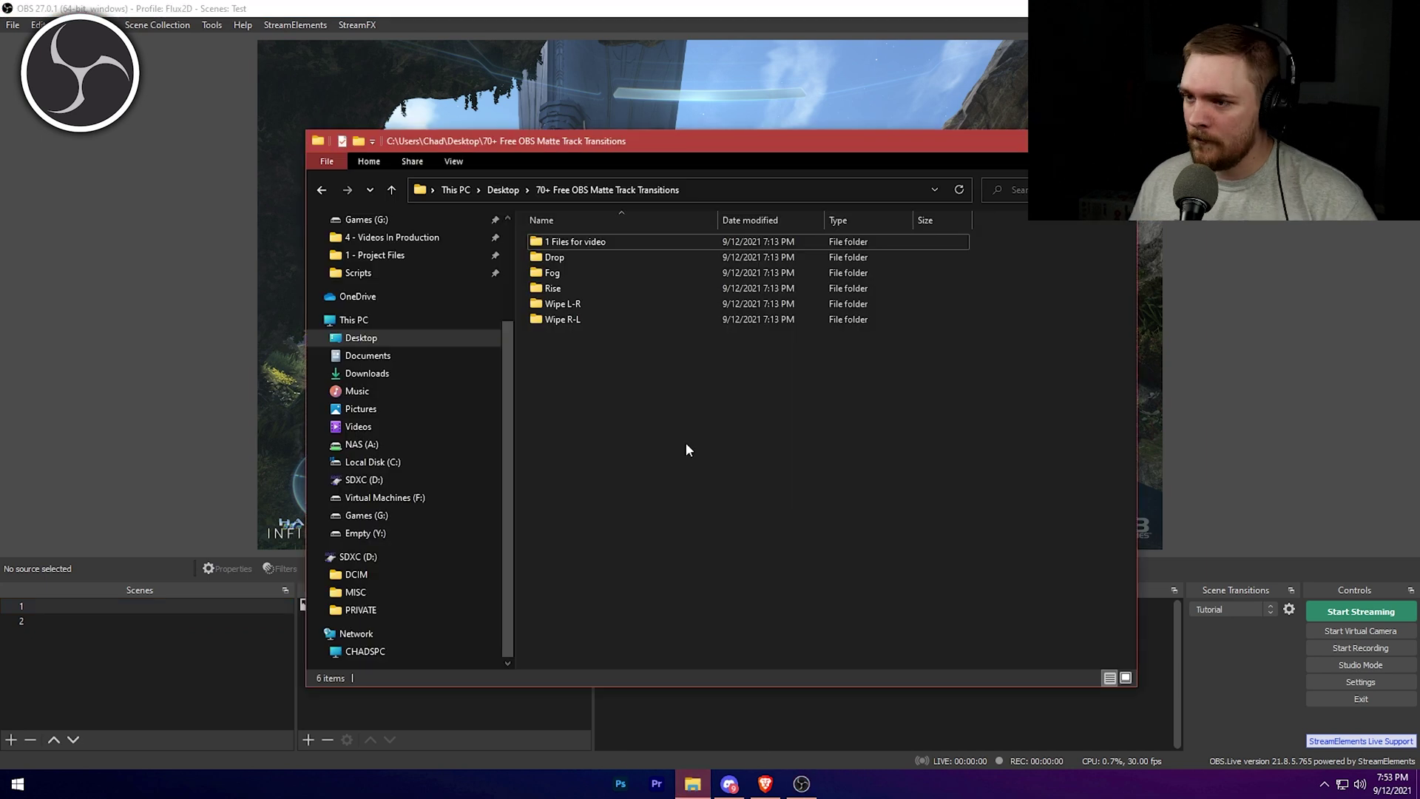
{"action": "double_click", "coordinate": [557, 273]}
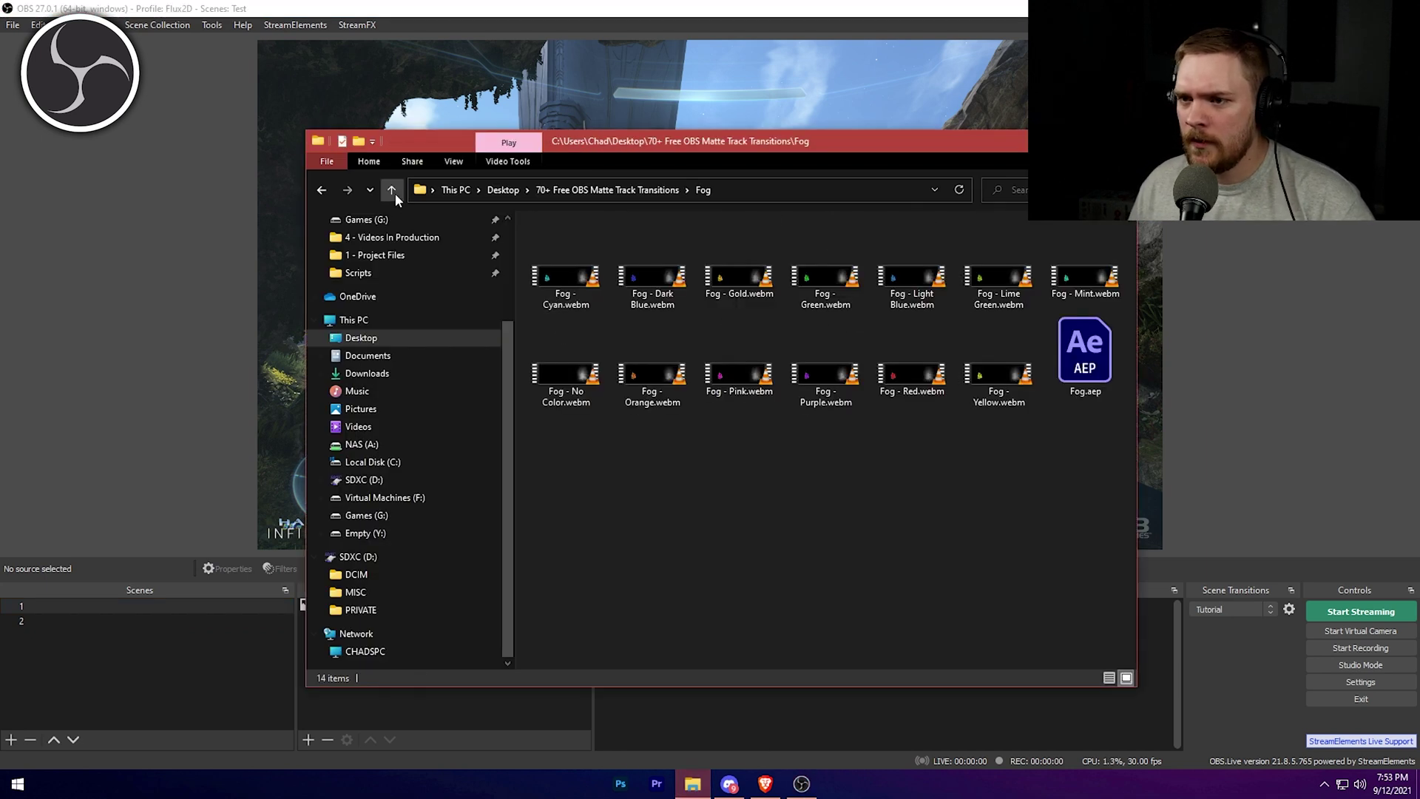
{"action": "left_click", "coordinate": [323, 190]}
{"action": "double_click", "coordinate": [566, 289]}
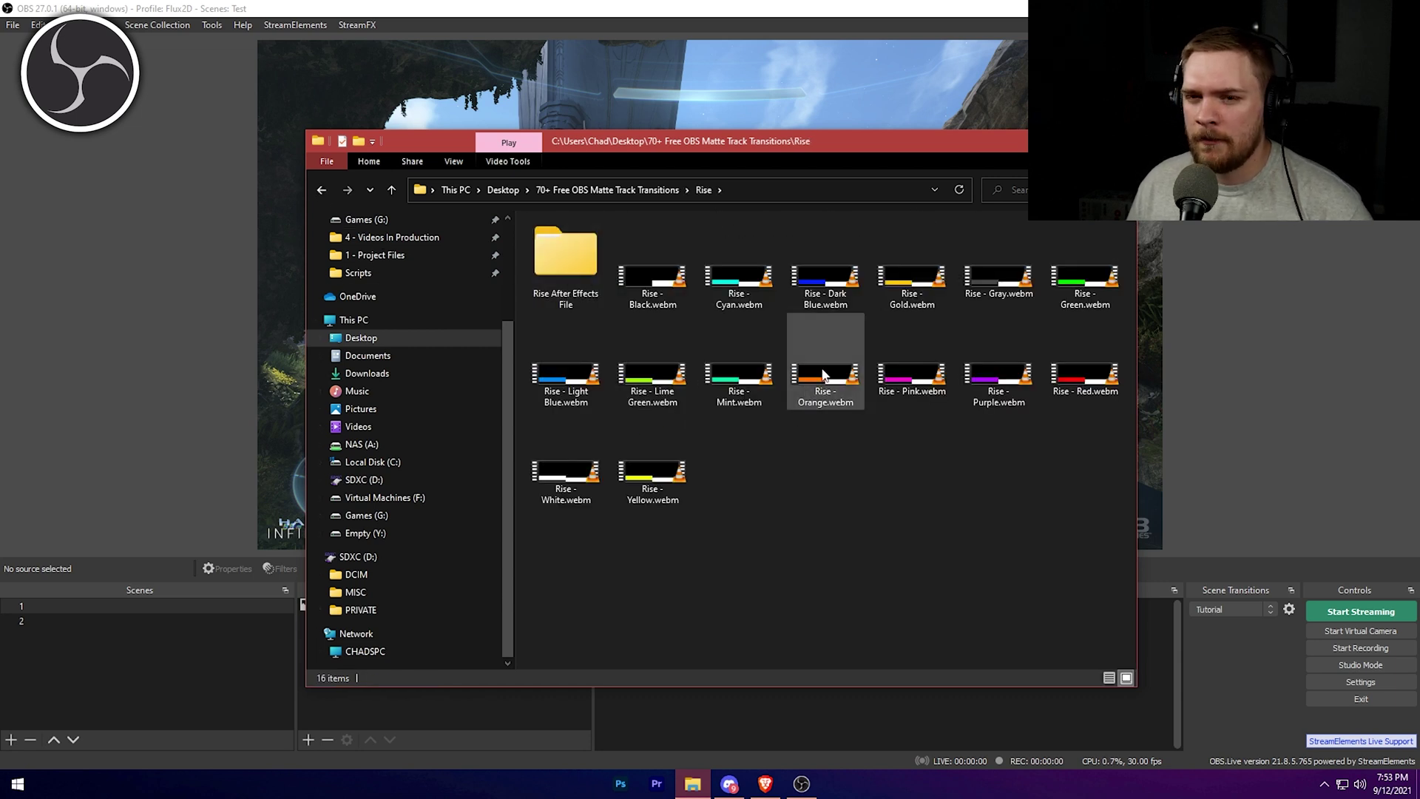
{"action": "double_click", "coordinate": [823, 375]}
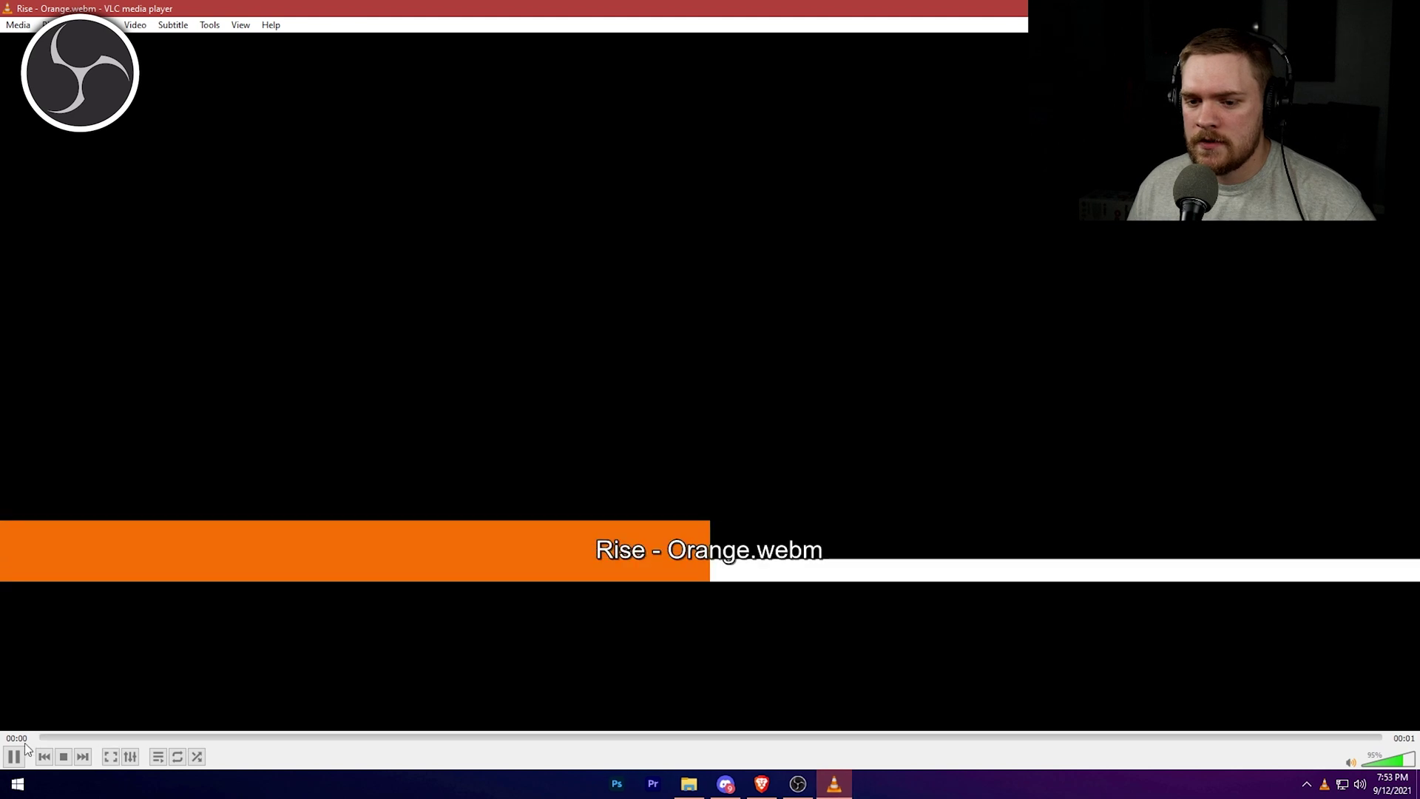
{"action": "left_click", "coordinate": [21, 753]}
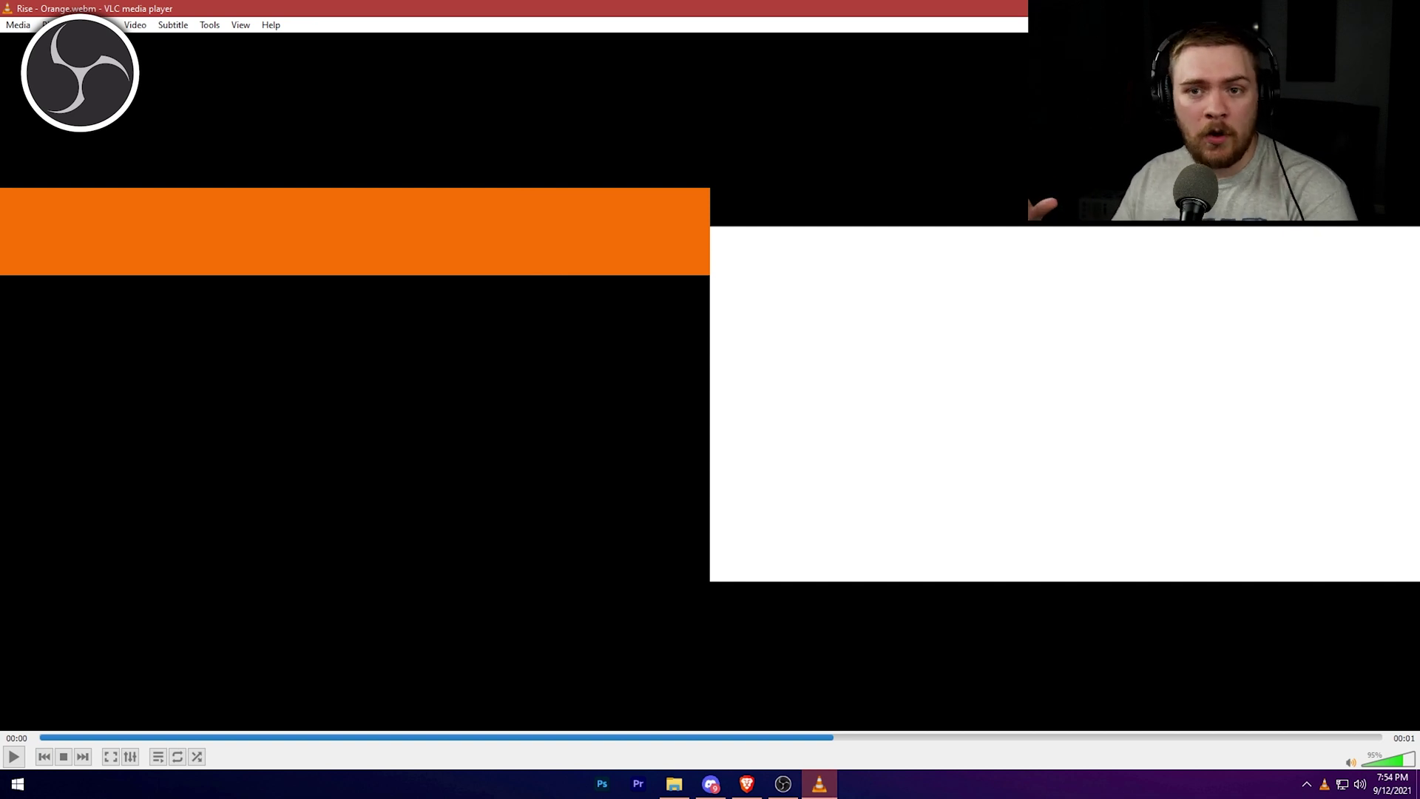
Scrub and replay the Rise - Orange clip, quit VLC with Ctrl+Q, and return to OBS
{"action": "left_click", "coordinate": [414, 738]}
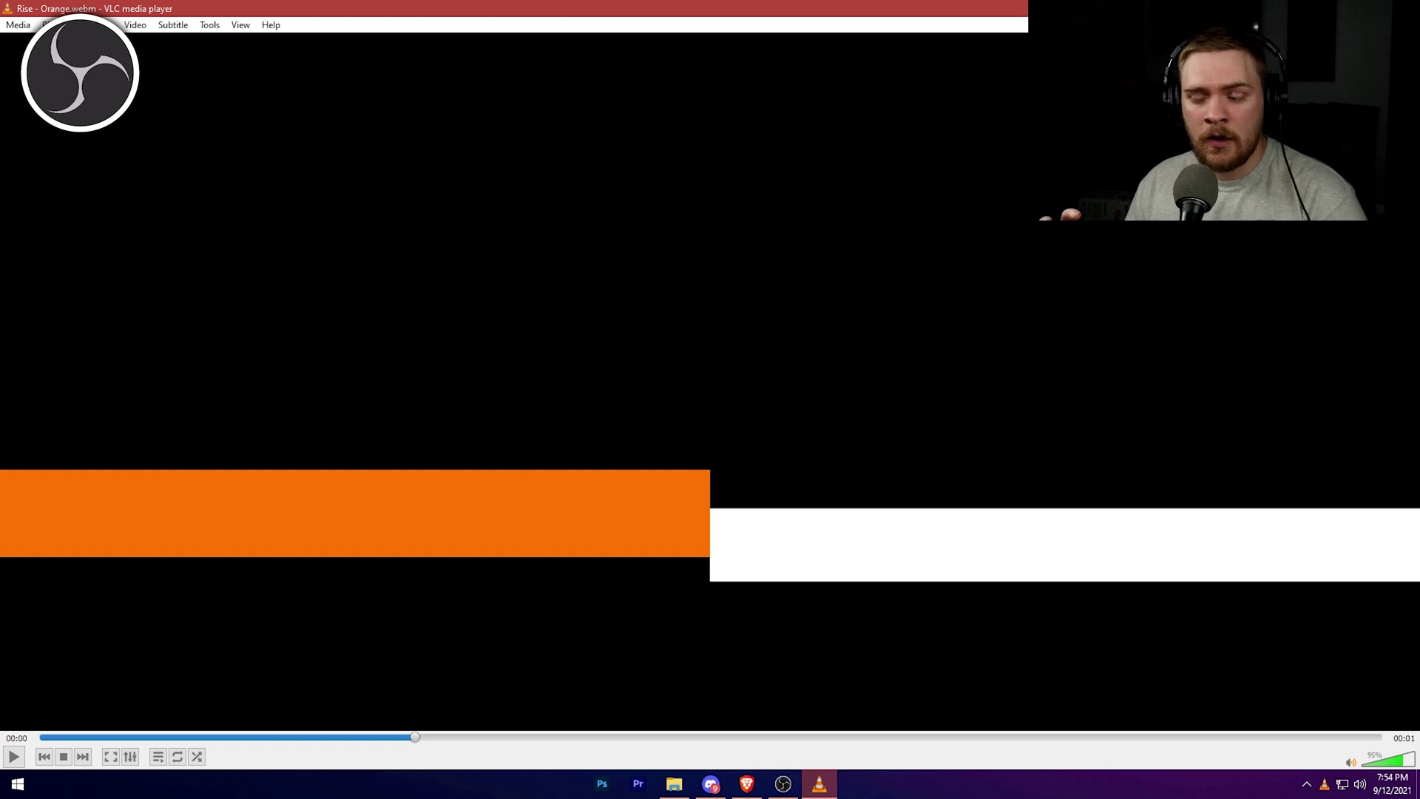
{"action": "left_click", "coordinate": [656, 738]}
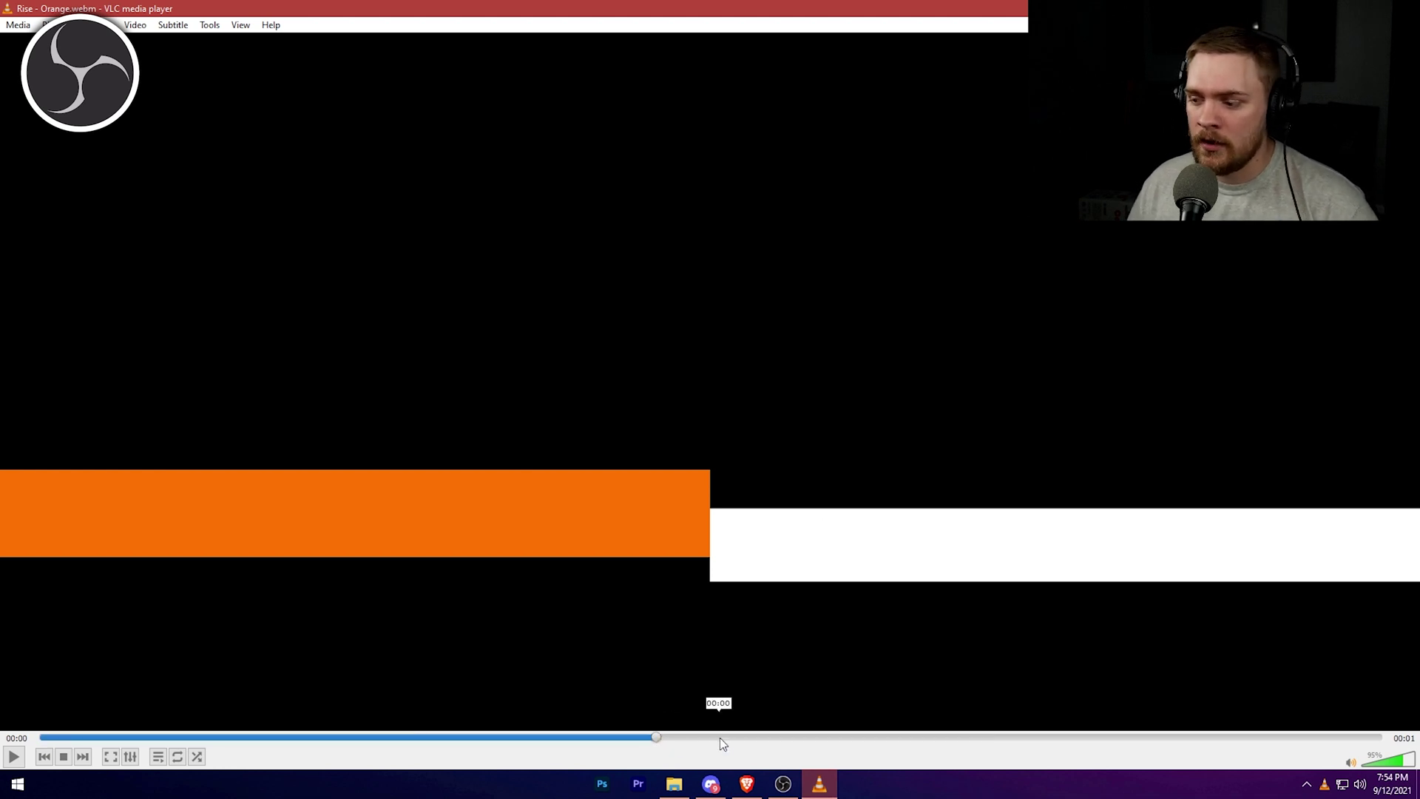
{"action": "left_click", "coordinate": [15, 757]}
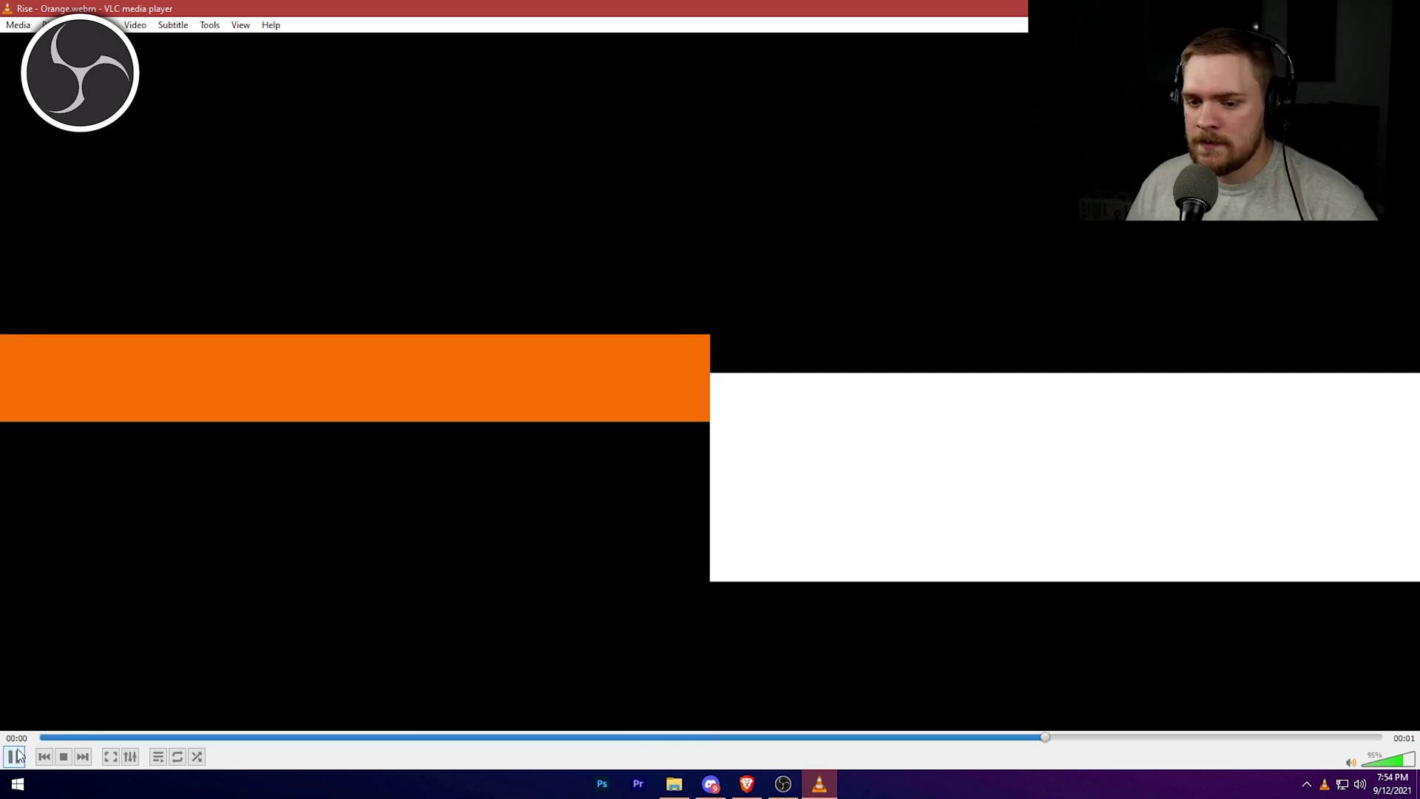
{"action": "left_click", "coordinate": [14, 757]}
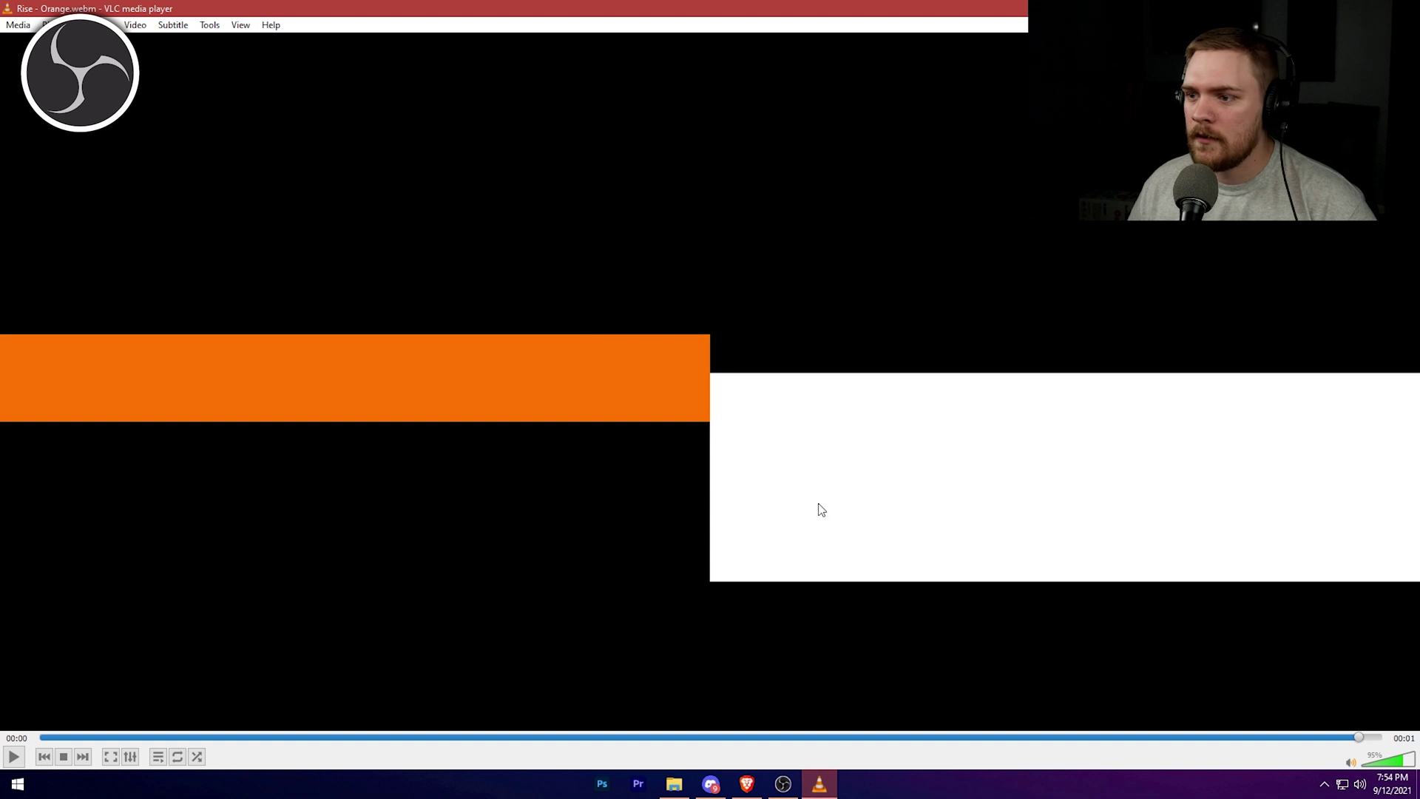
{"action": "key", "text": "ctrl+q"}
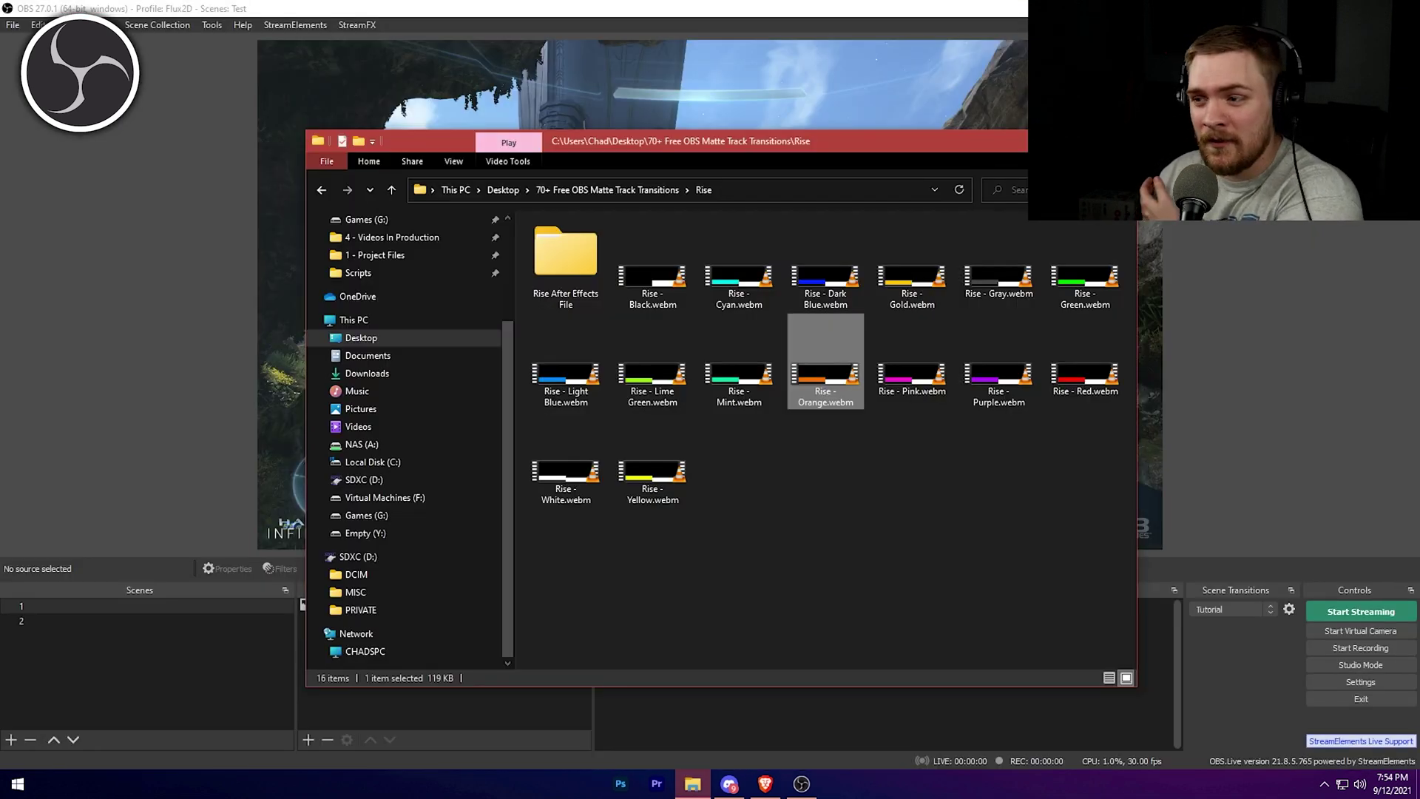
{"action": "left_click", "coordinate": [360, 696]}
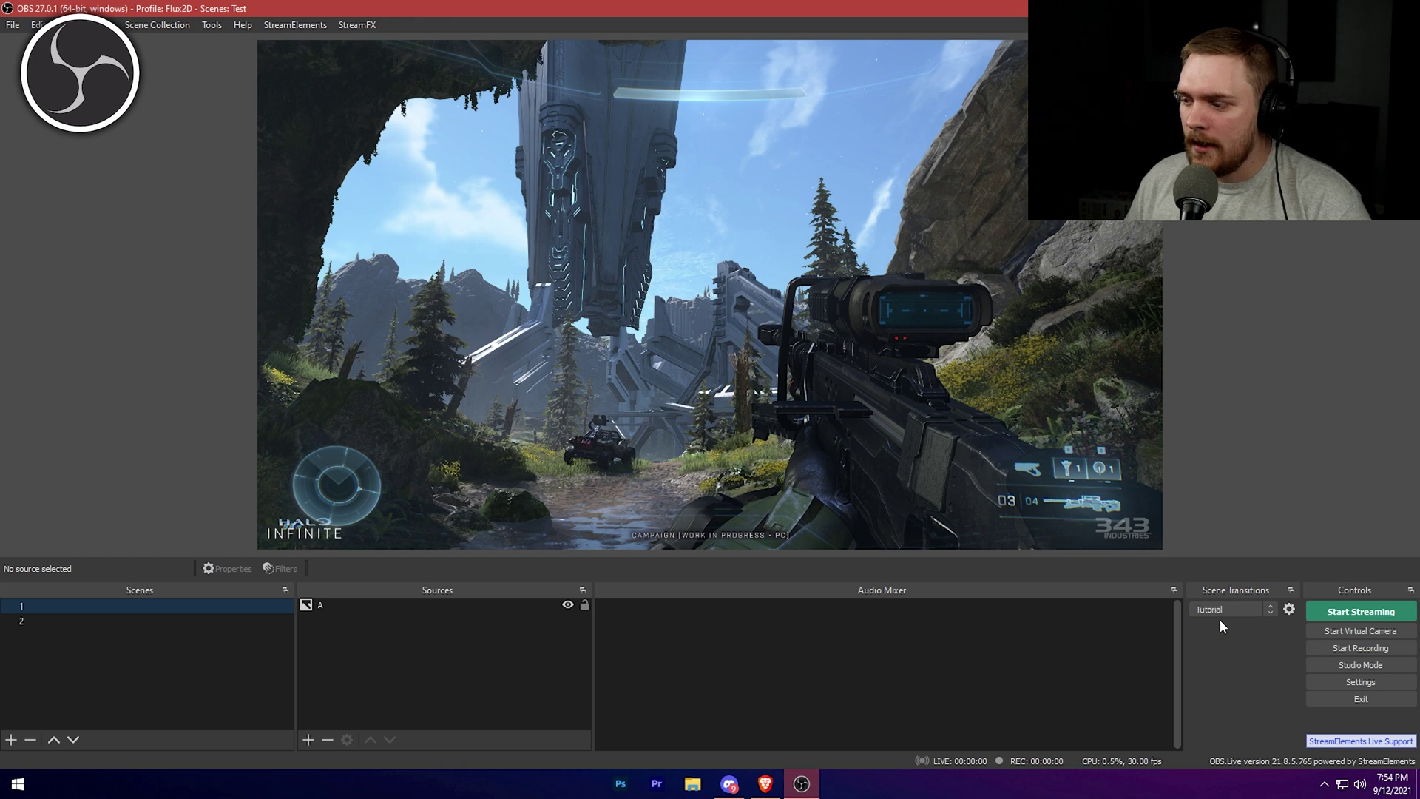
Add a new Stinger transition from the Scene Transitions list
{"action": "left_click", "coordinate": [1272, 610]}
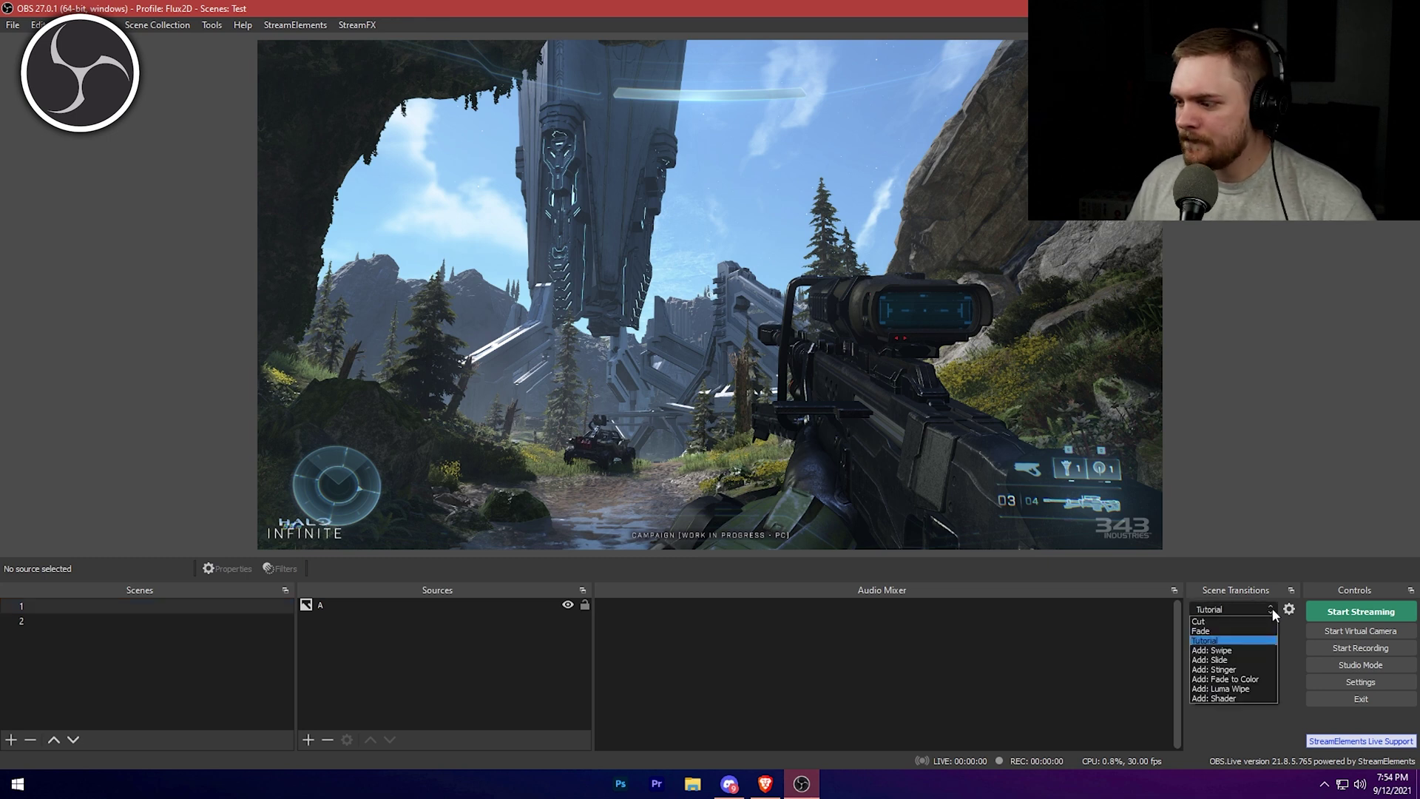
{"action": "left_click", "coordinate": [1243, 670]}
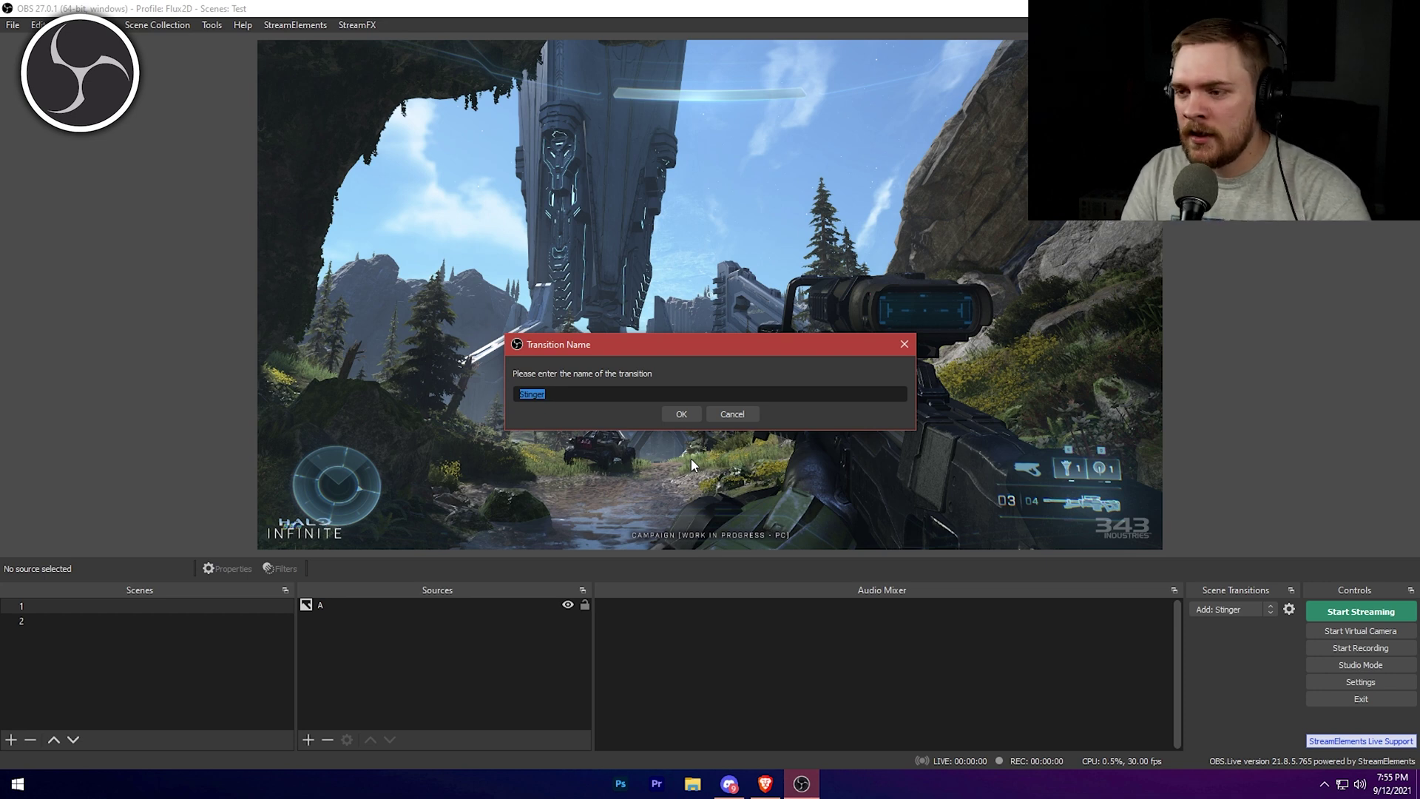
Enter 'Fog' as the new stinger transition's name and confirm it
{"action": "type", "text": "Fog"}
{"action": "key", "text": "Return"}
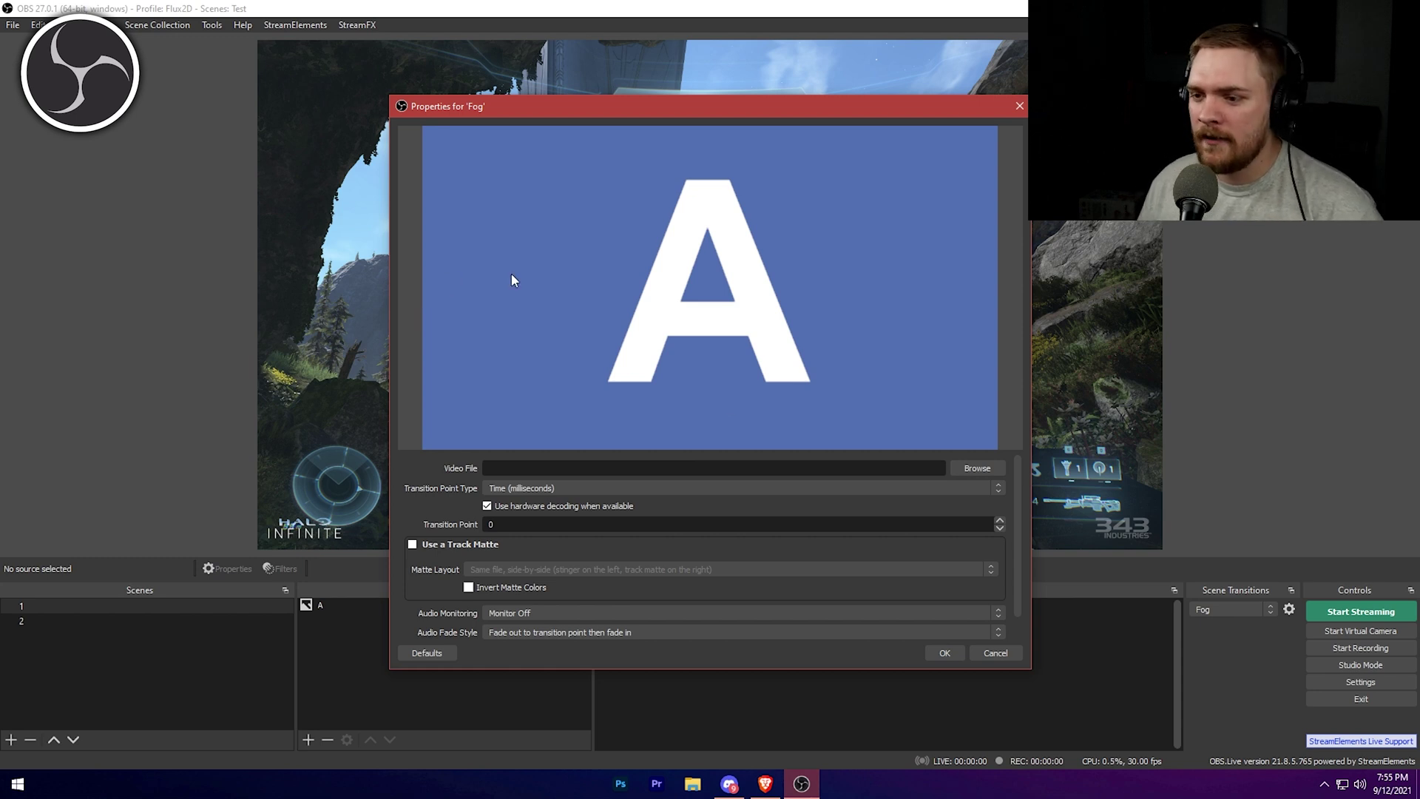
Pick Fog - Light Blue.webm from the matte pack's Fog folder as the stinger video
{"action": "left_click", "coordinate": [977, 468]}
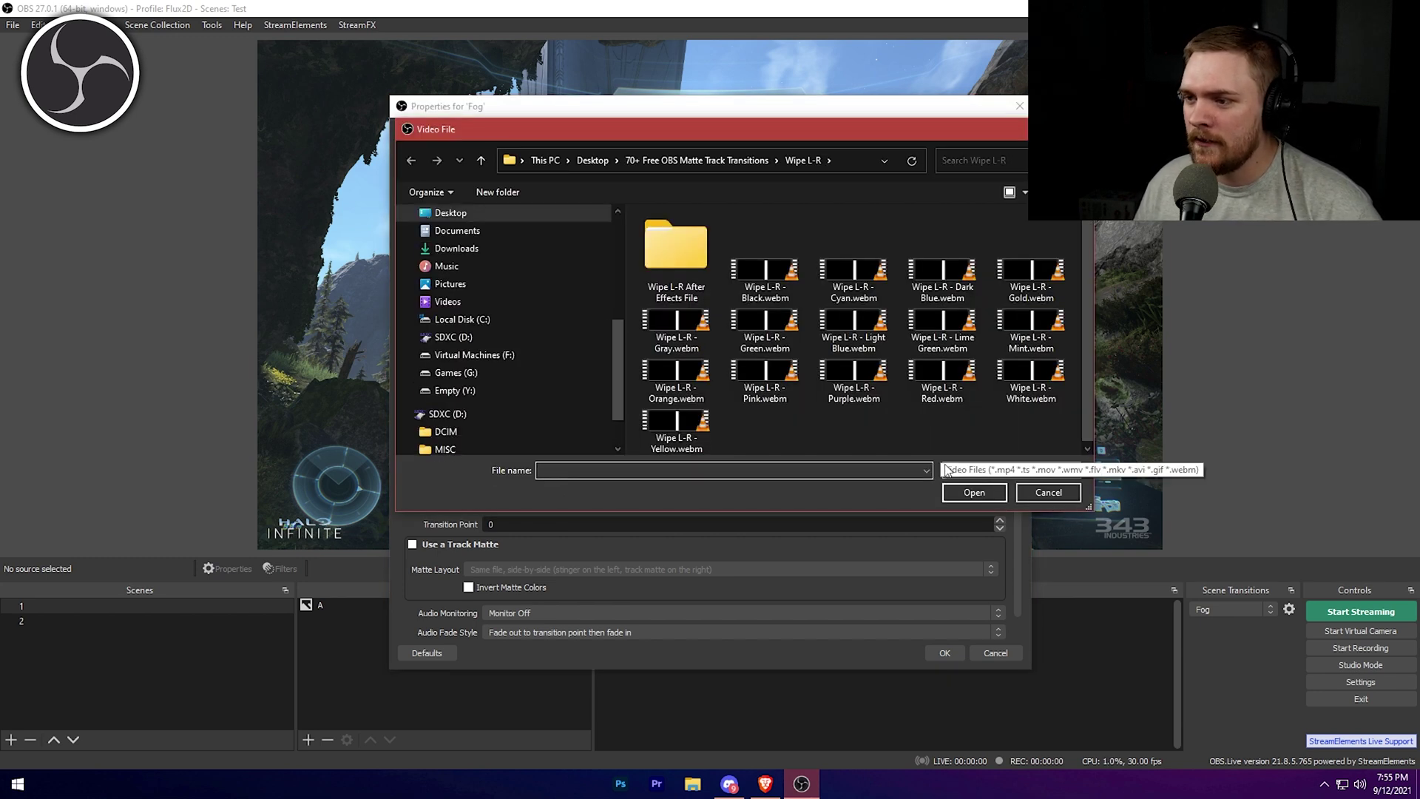
{"action": "left_click_drag", "start_coordinate": [729, 134], "coordinate": [760, 185]}
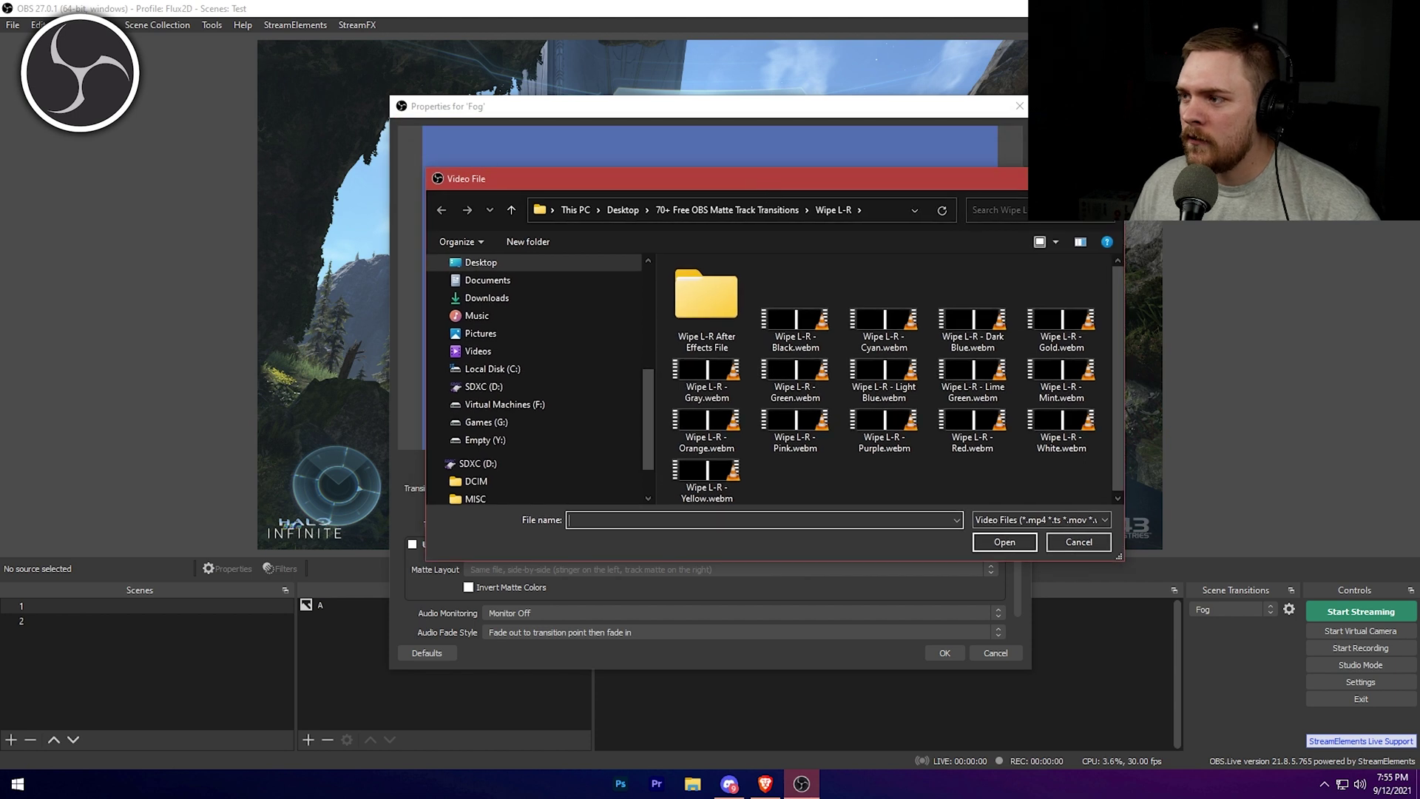
{"action": "key", "text": "Escape"}
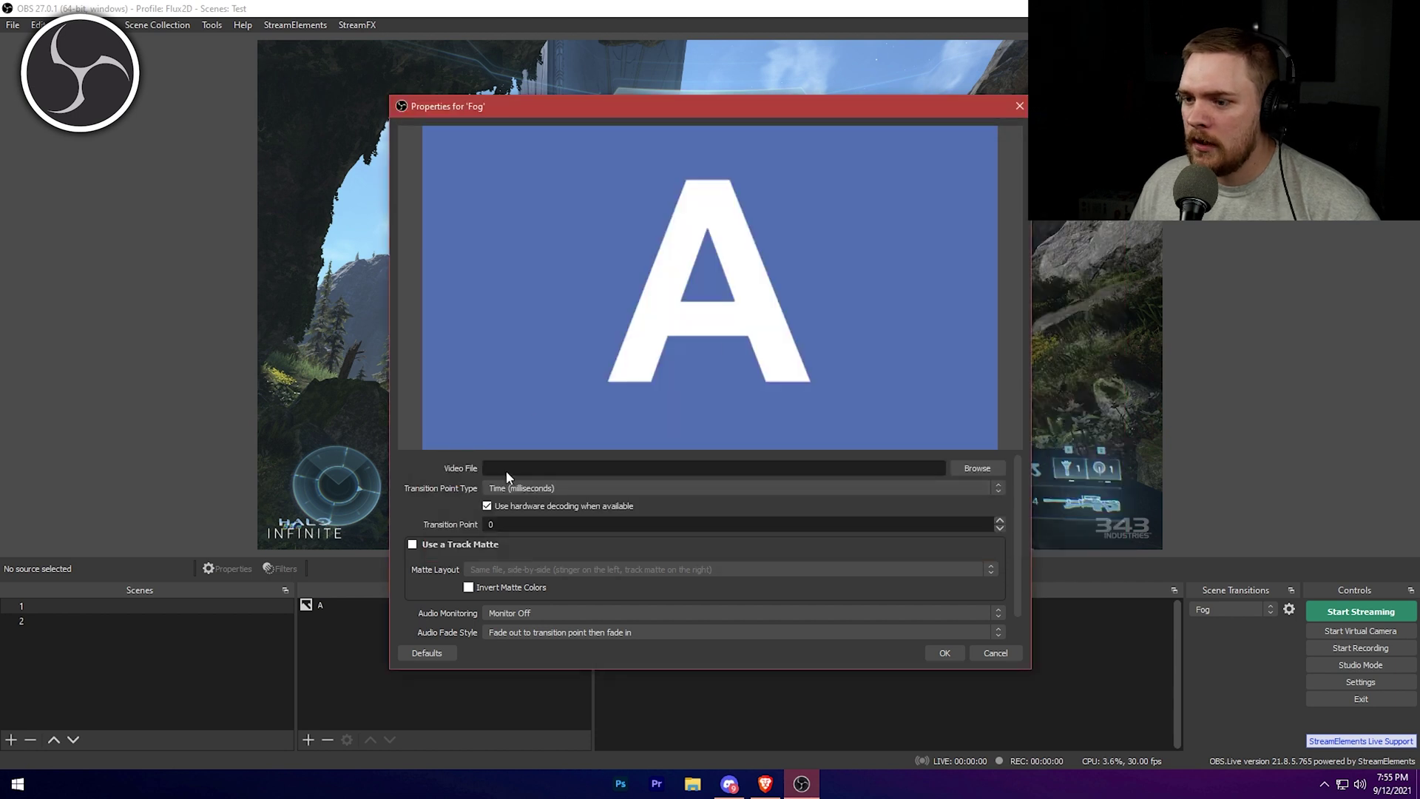
{"action": "left_click", "coordinate": [980, 470]}
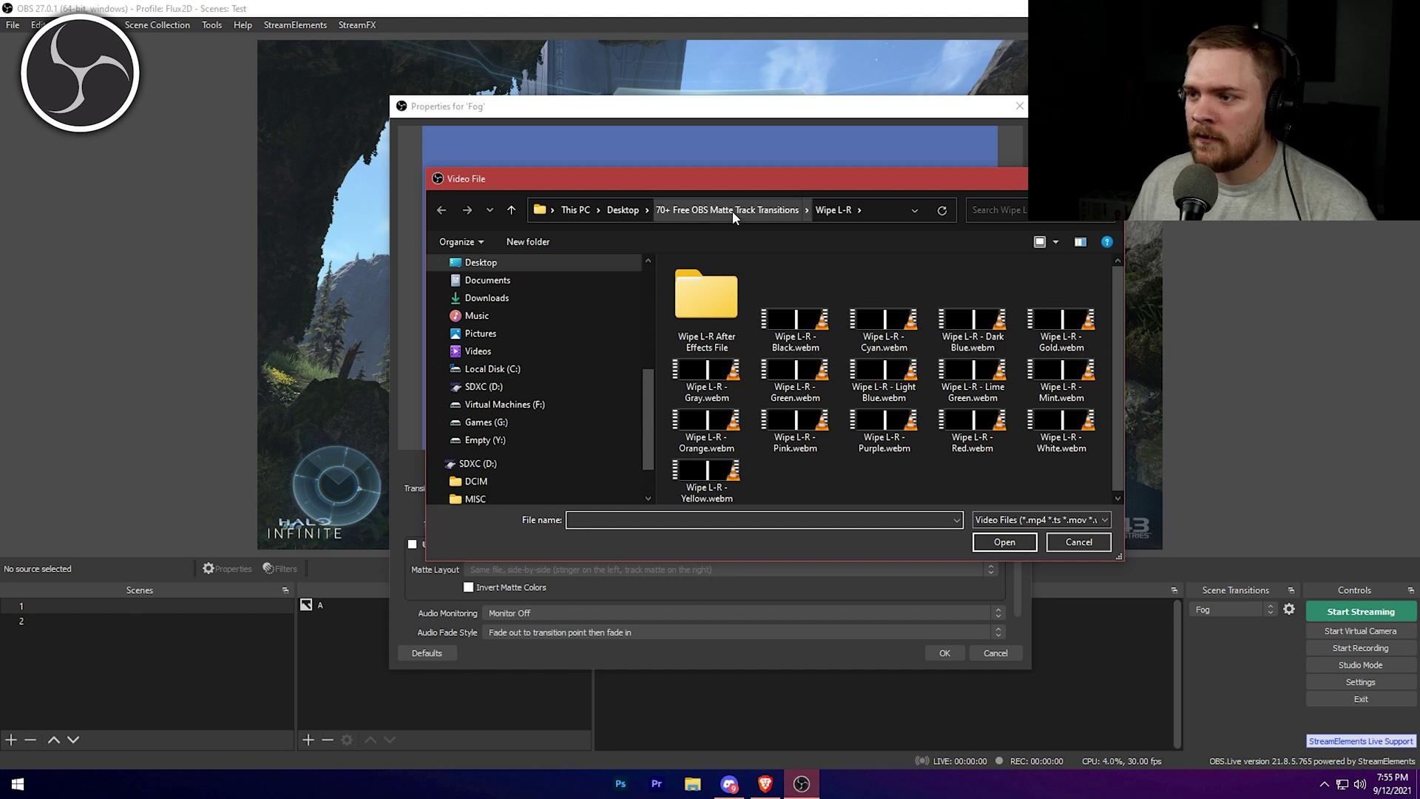
{"action": "left_click", "coordinate": [735, 213]}
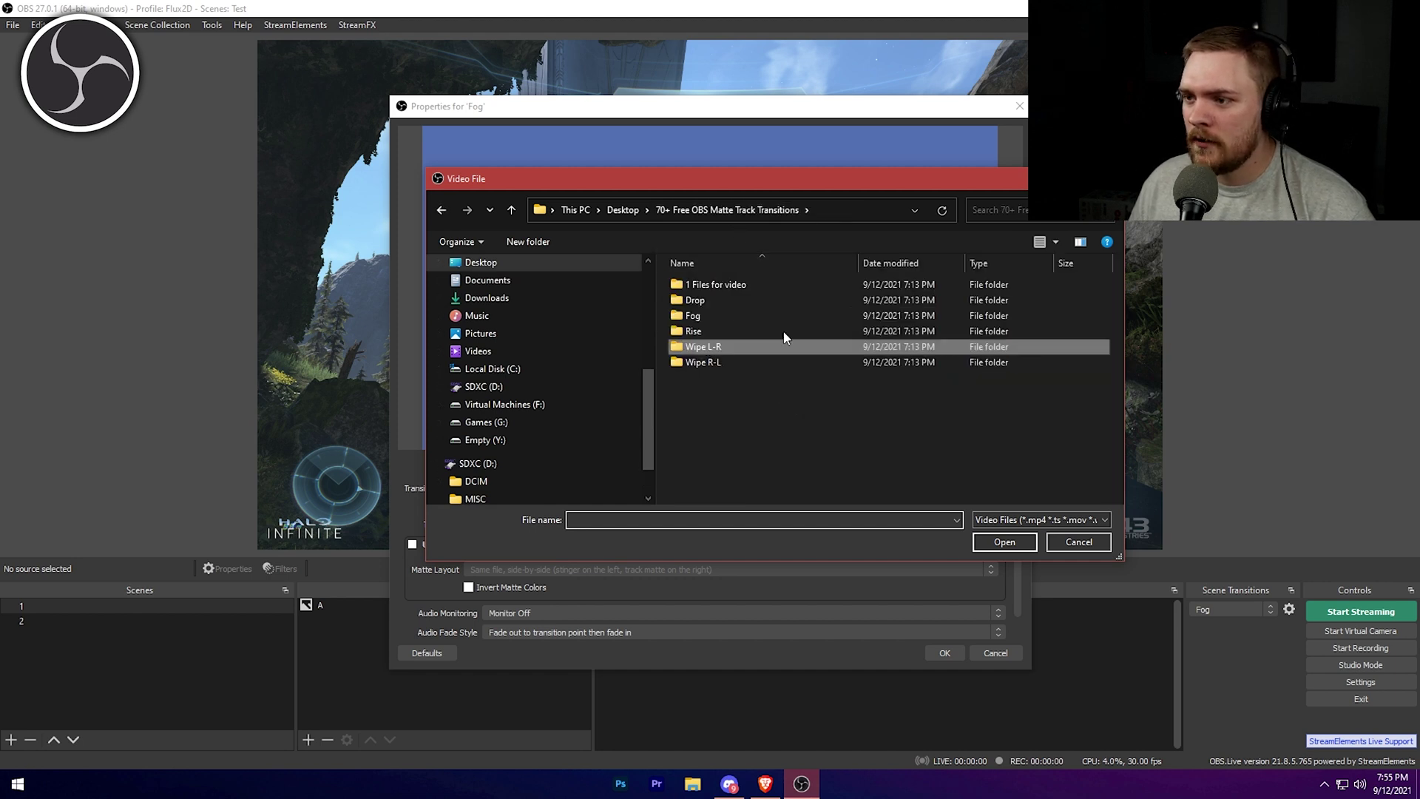
{"action": "double_click", "coordinate": [753, 317]}
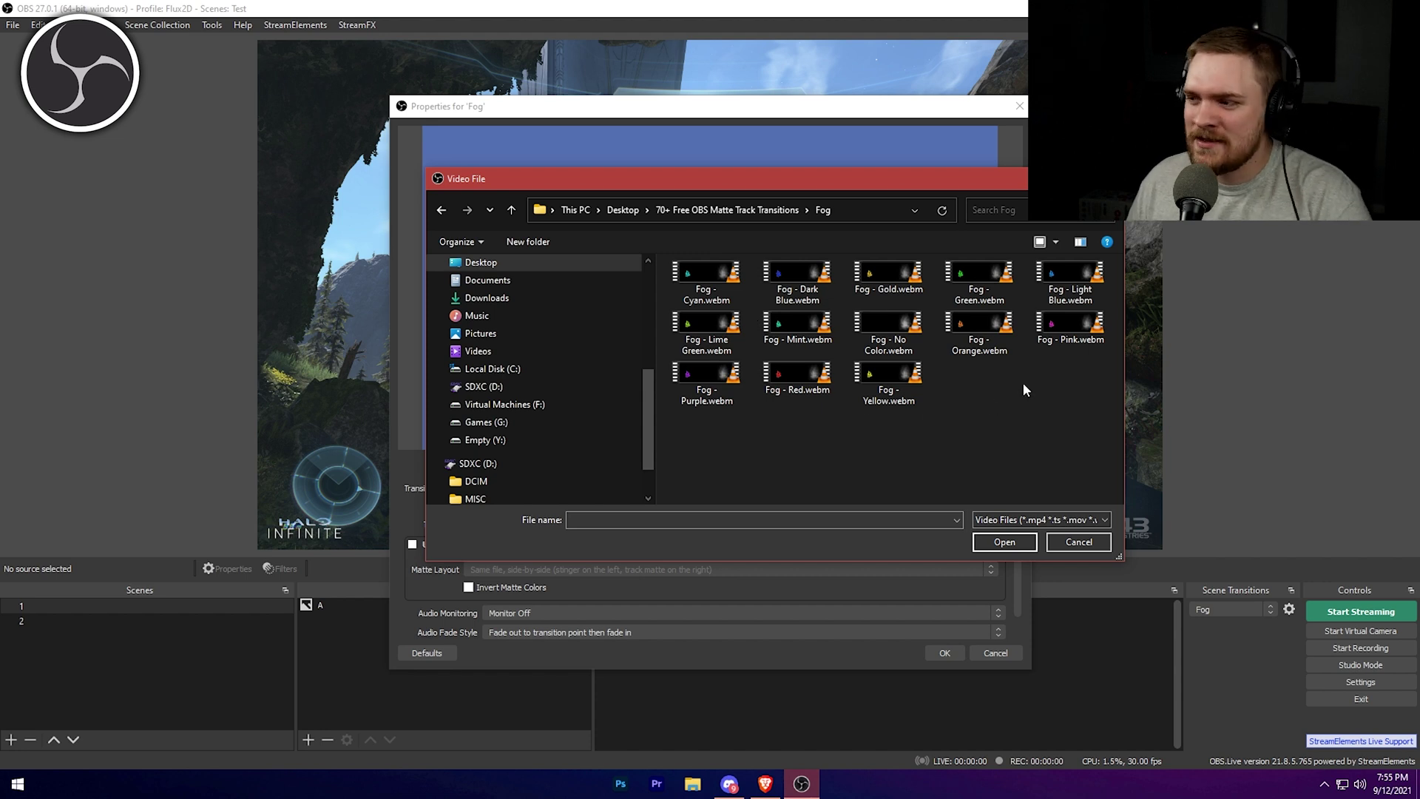
{"action": "double_click", "coordinate": [1067, 293]}
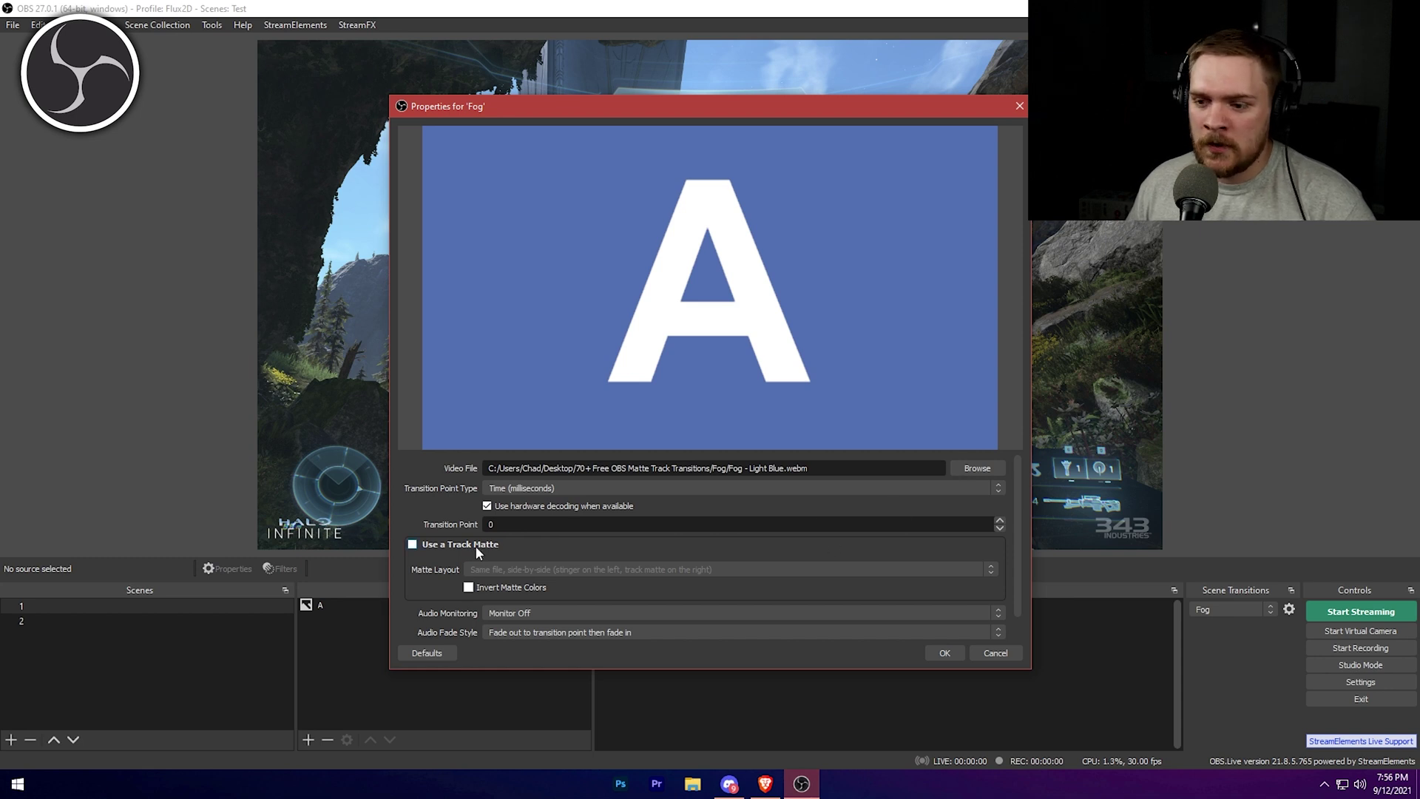
{"action": "left_click_drag", "start_coordinate": [1023, 522], "coordinate": [1016, 556]}
{"action": "left_click", "coordinate": [571, 627]}
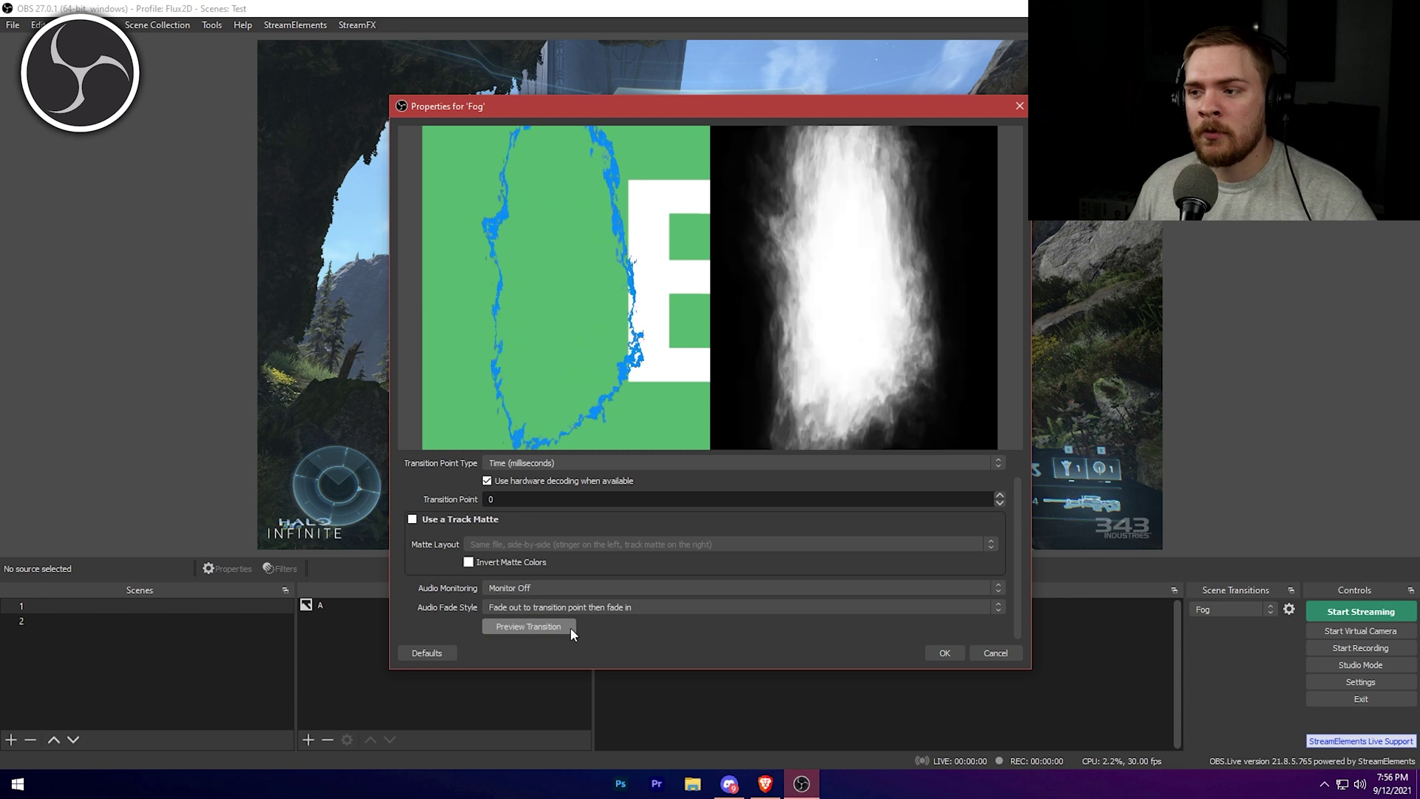
{"action": "left_click", "coordinate": [570, 627]}
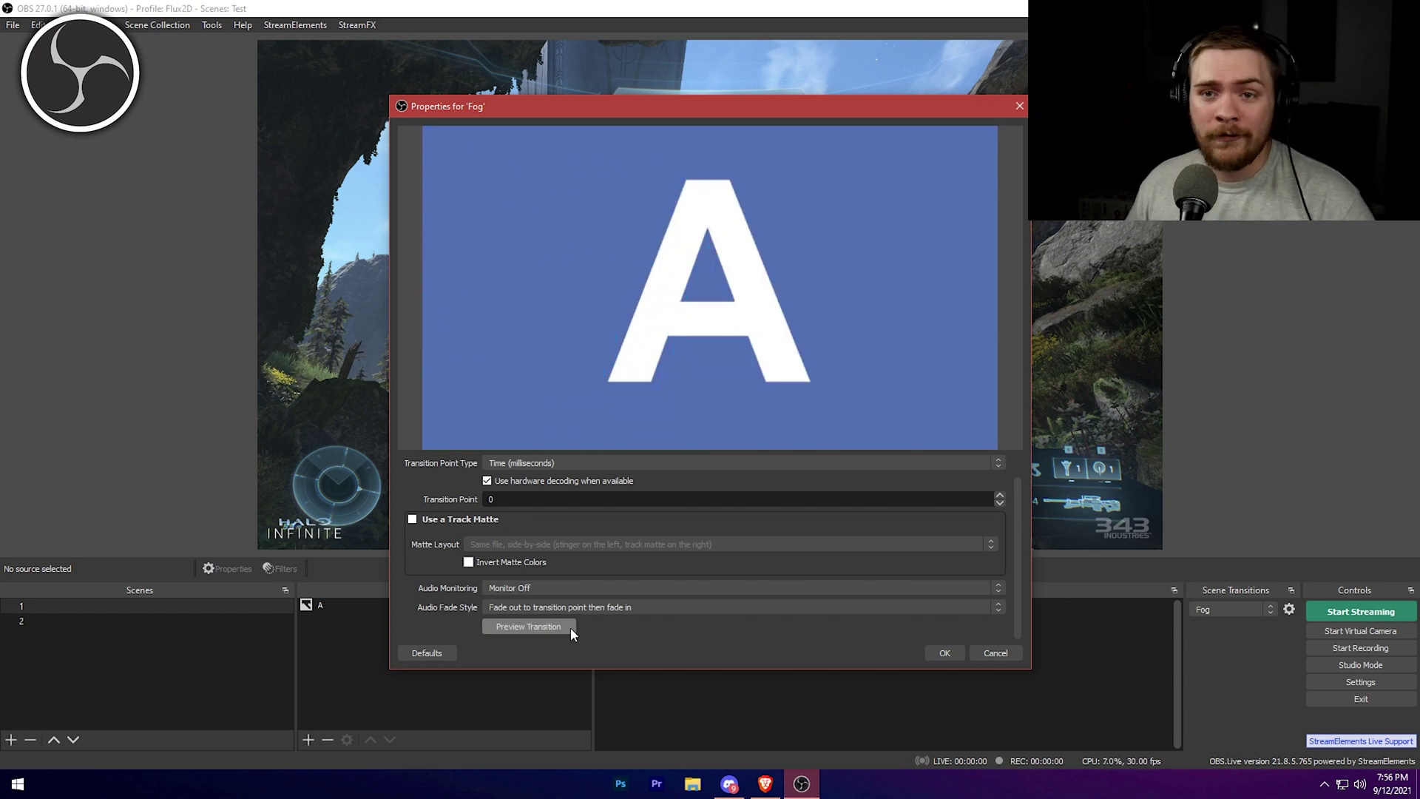
Enable Use a Track Matte and preview the Fog transition several times
{"action": "left_click", "coordinate": [450, 521]}
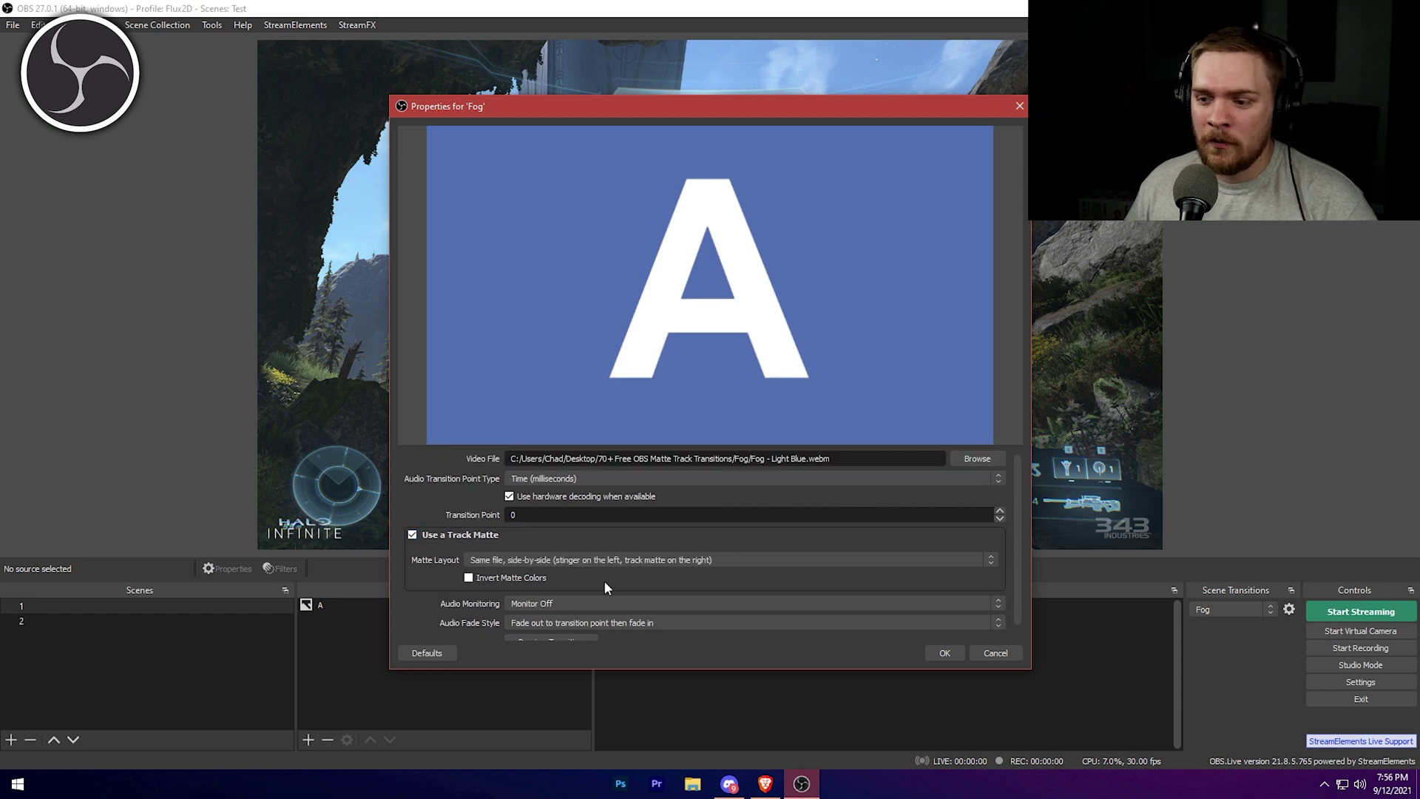
{"action": "scroll", "coordinate": [1012, 525], "scroll_direction": "down", "scroll_amount": 1}
{"action": "left_click", "coordinate": [562, 628]}
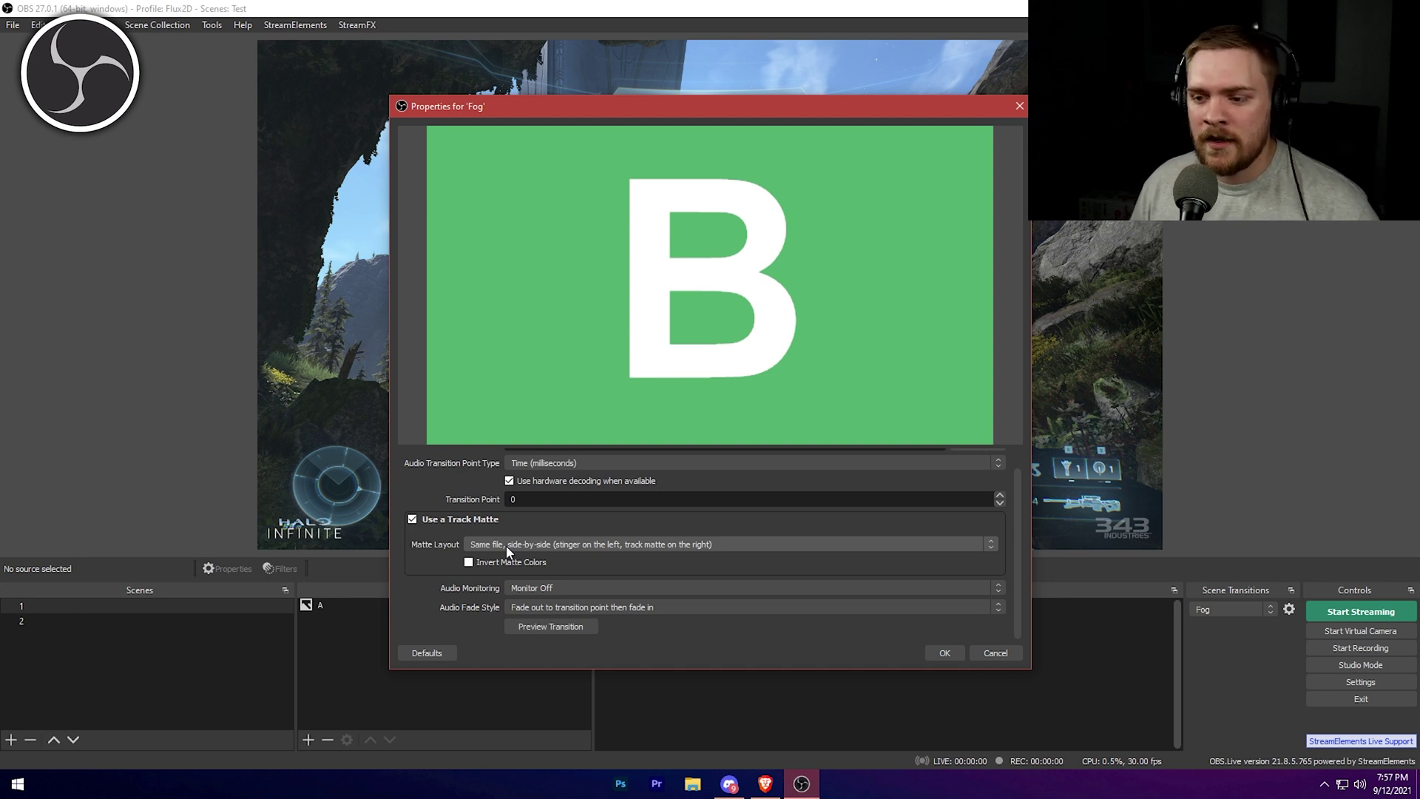
{"action": "left_click", "coordinate": [546, 626]}
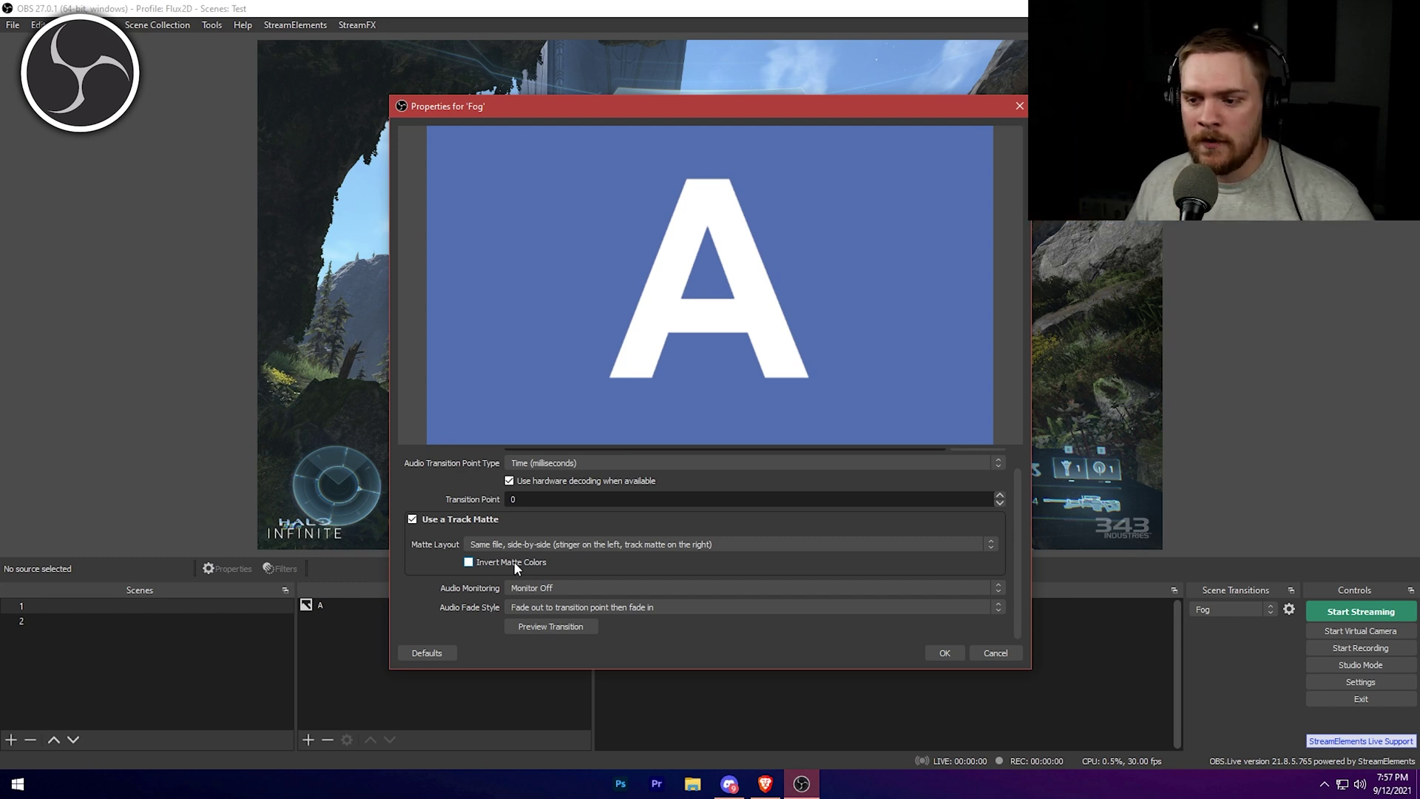
{"action": "left_click", "coordinate": [538, 629]}
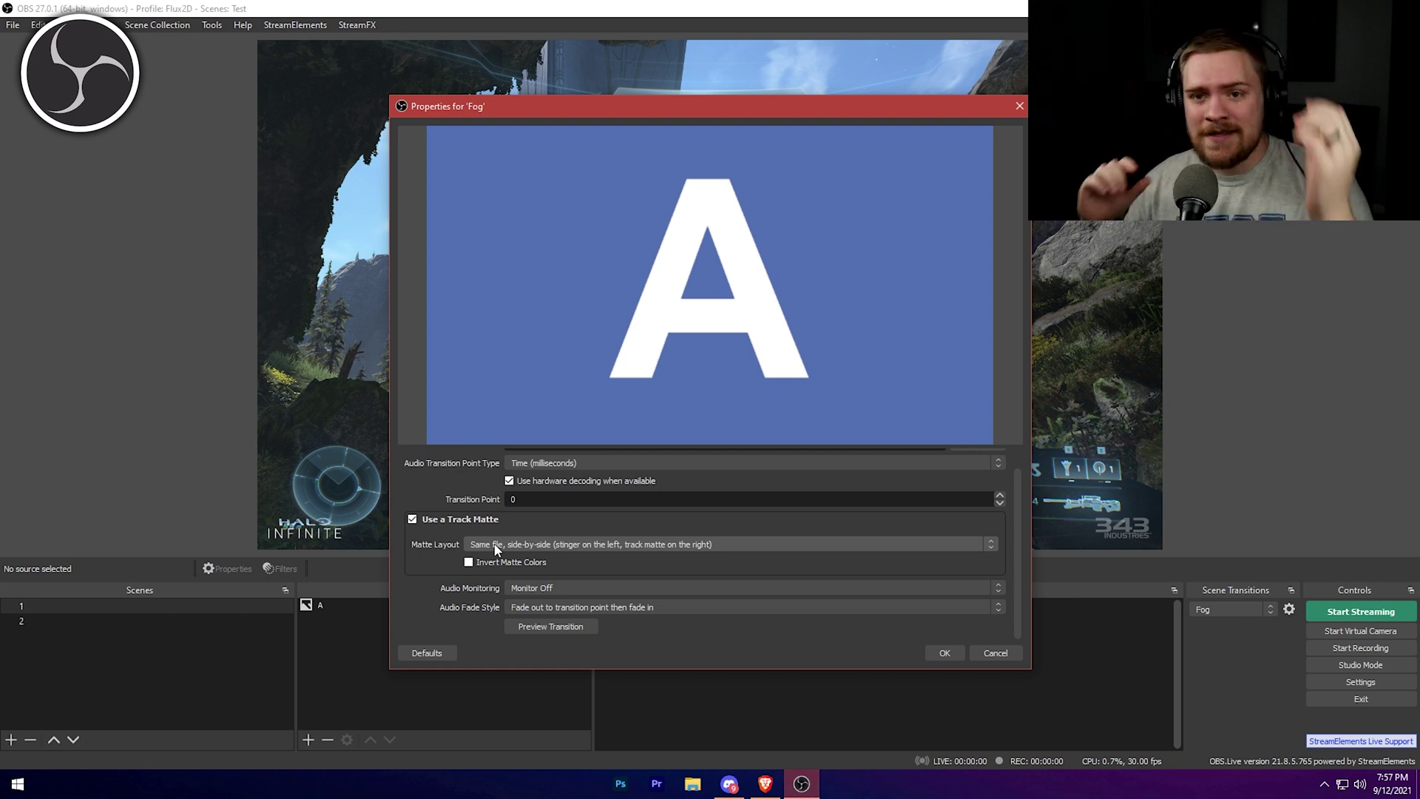
Keep the side-by-side matte layout and save the Fog transition properties
{"action": "left_click", "coordinate": [511, 545]}
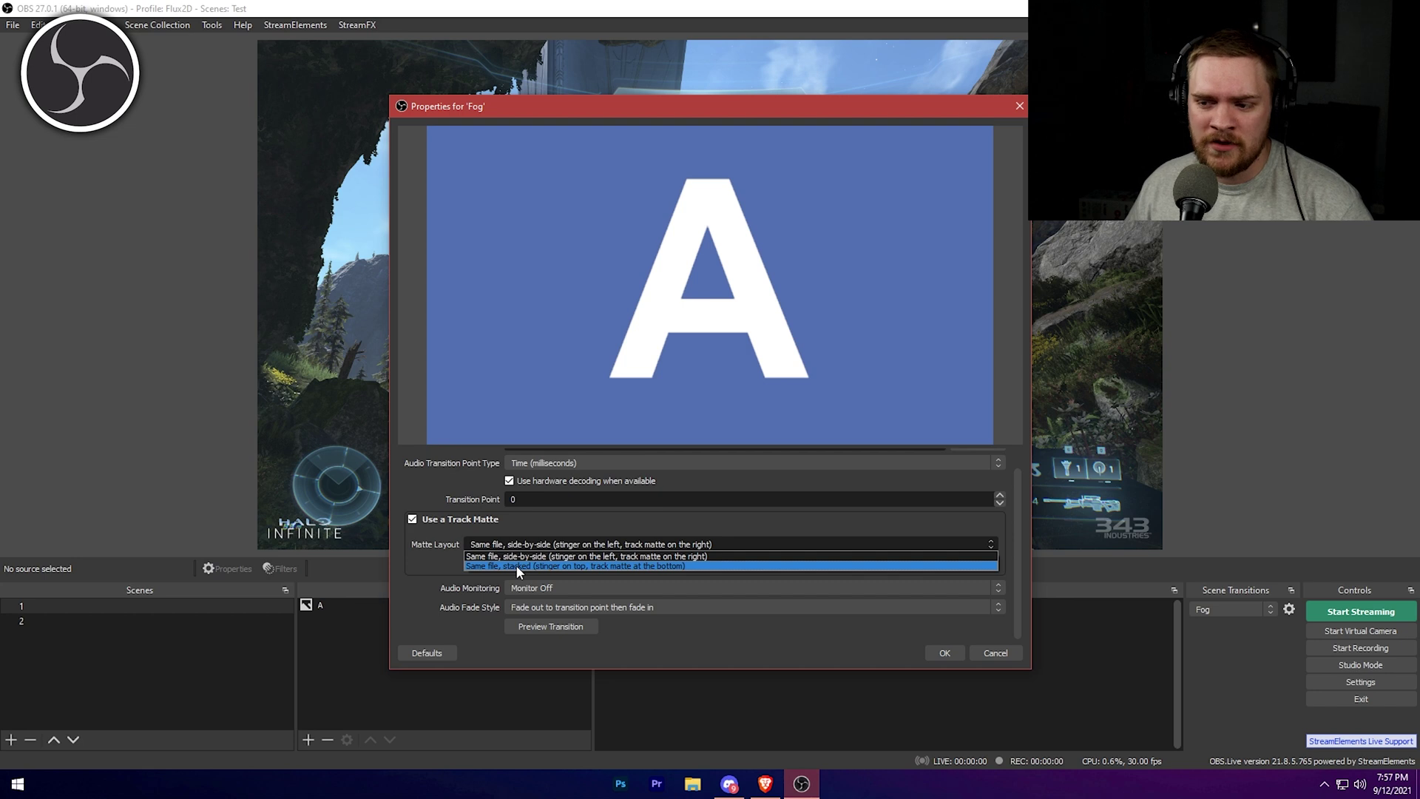
{"action": "left_click", "coordinate": [574, 554]}
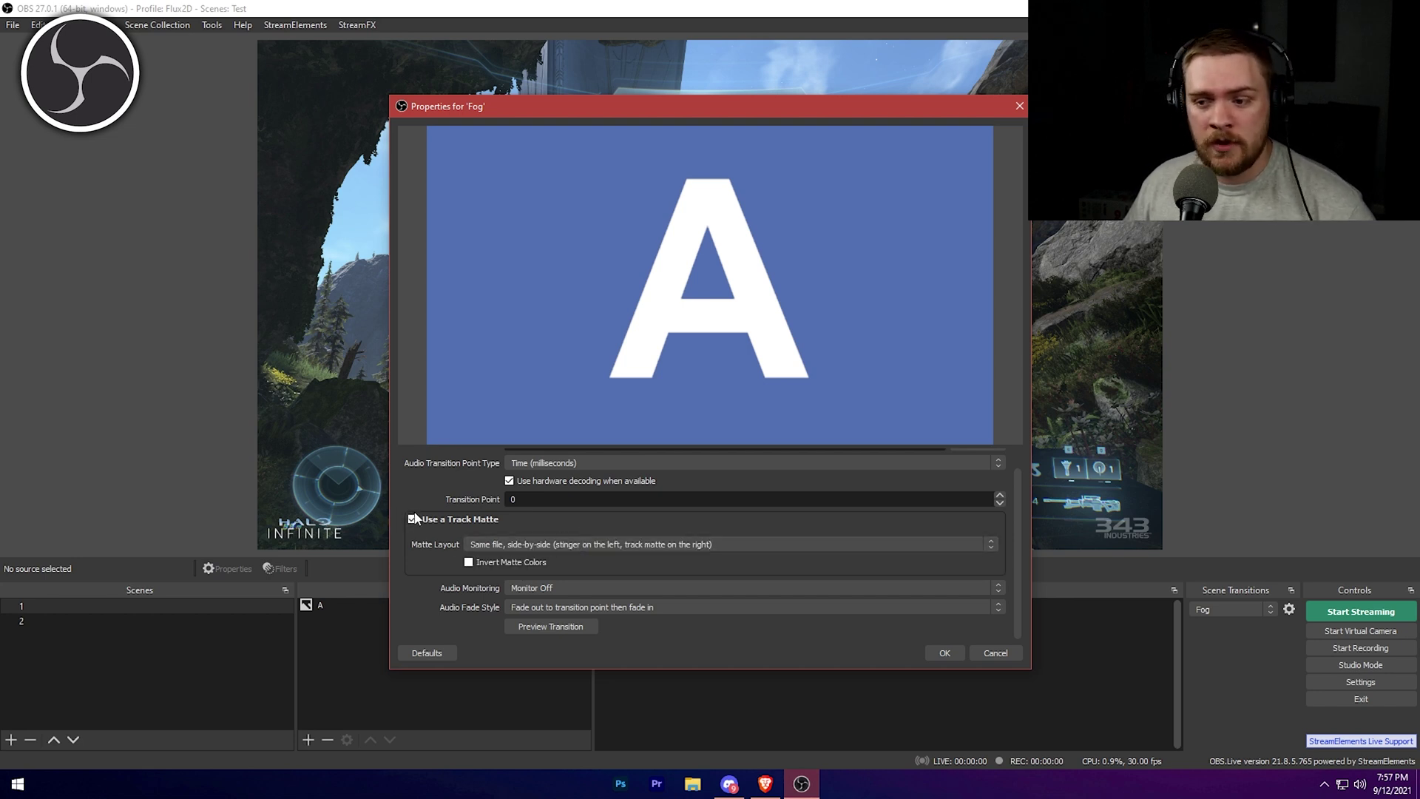
{"action": "left_click", "coordinate": [929, 651]}
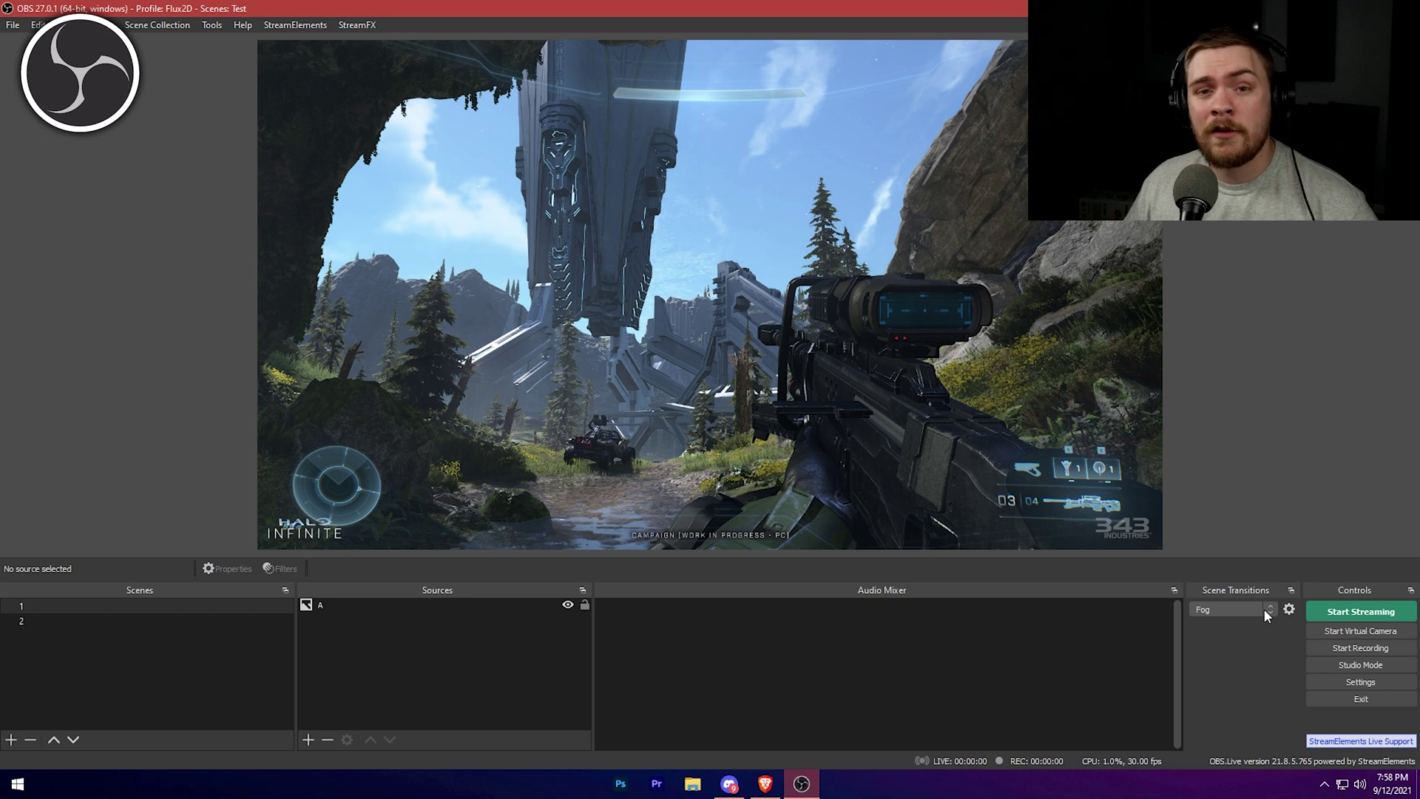
Test the Fog transition by switching between scenes 2 and 1
{"action": "left_click", "coordinate": [35, 621]}
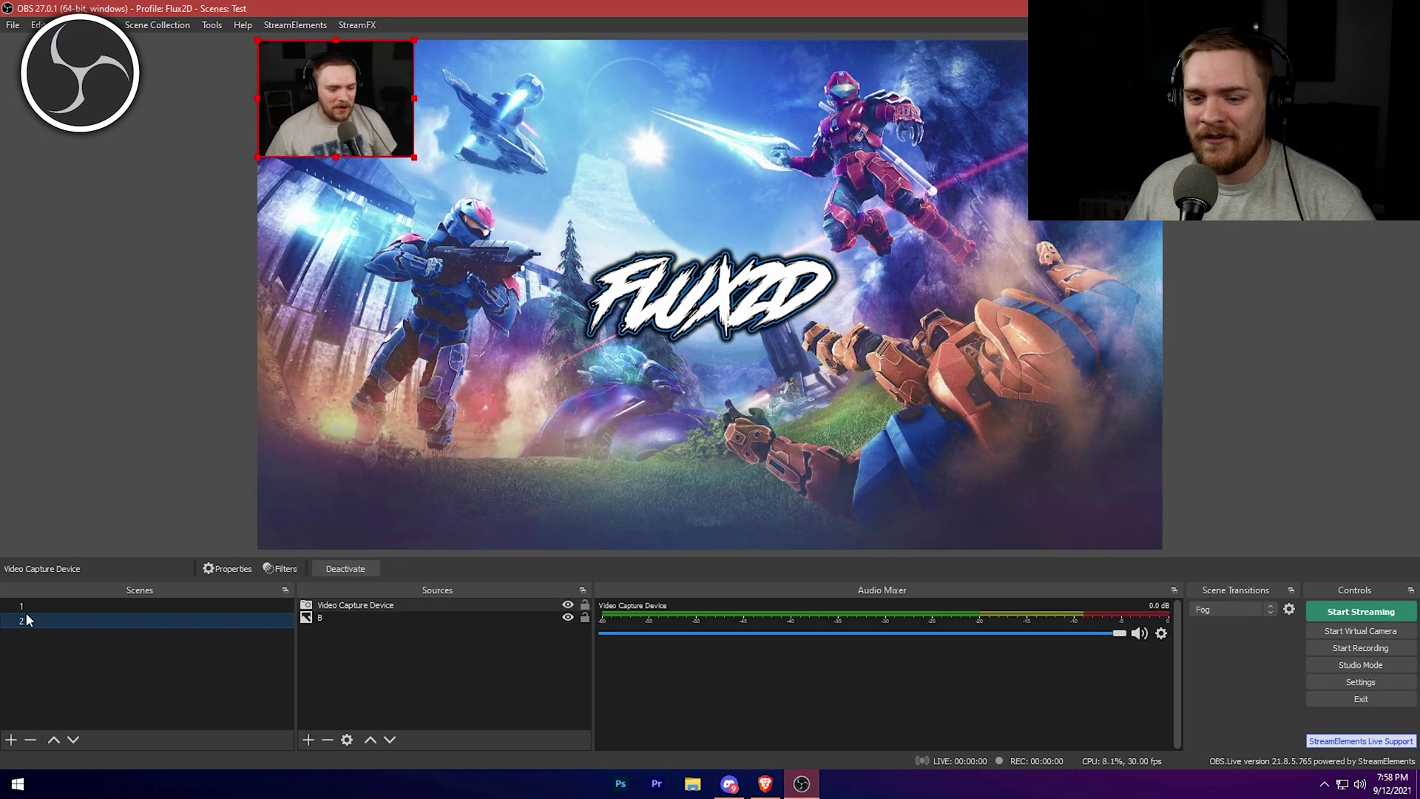
{"action": "left_click", "coordinate": [35, 606]}
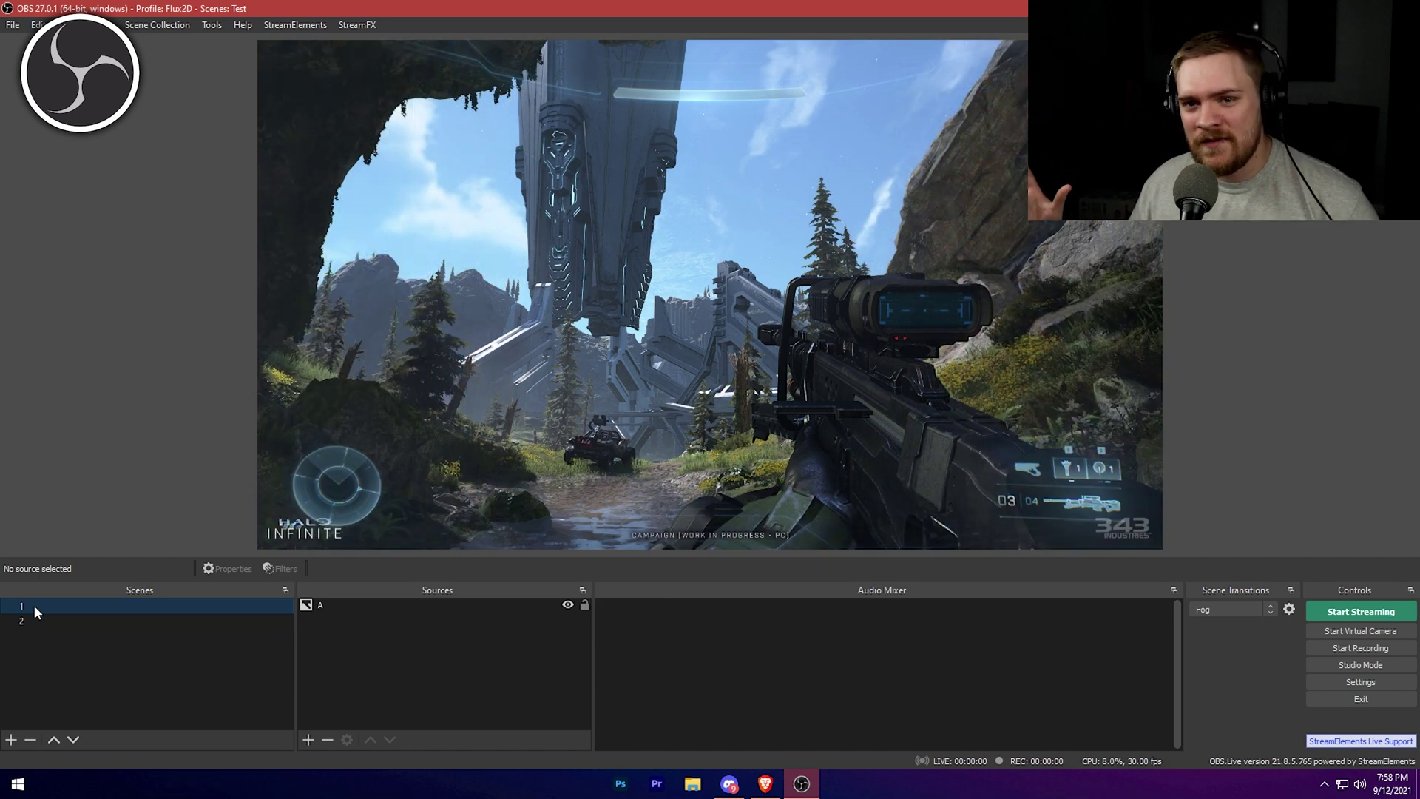
{"action": "left_click", "coordinate": [26, 621]}
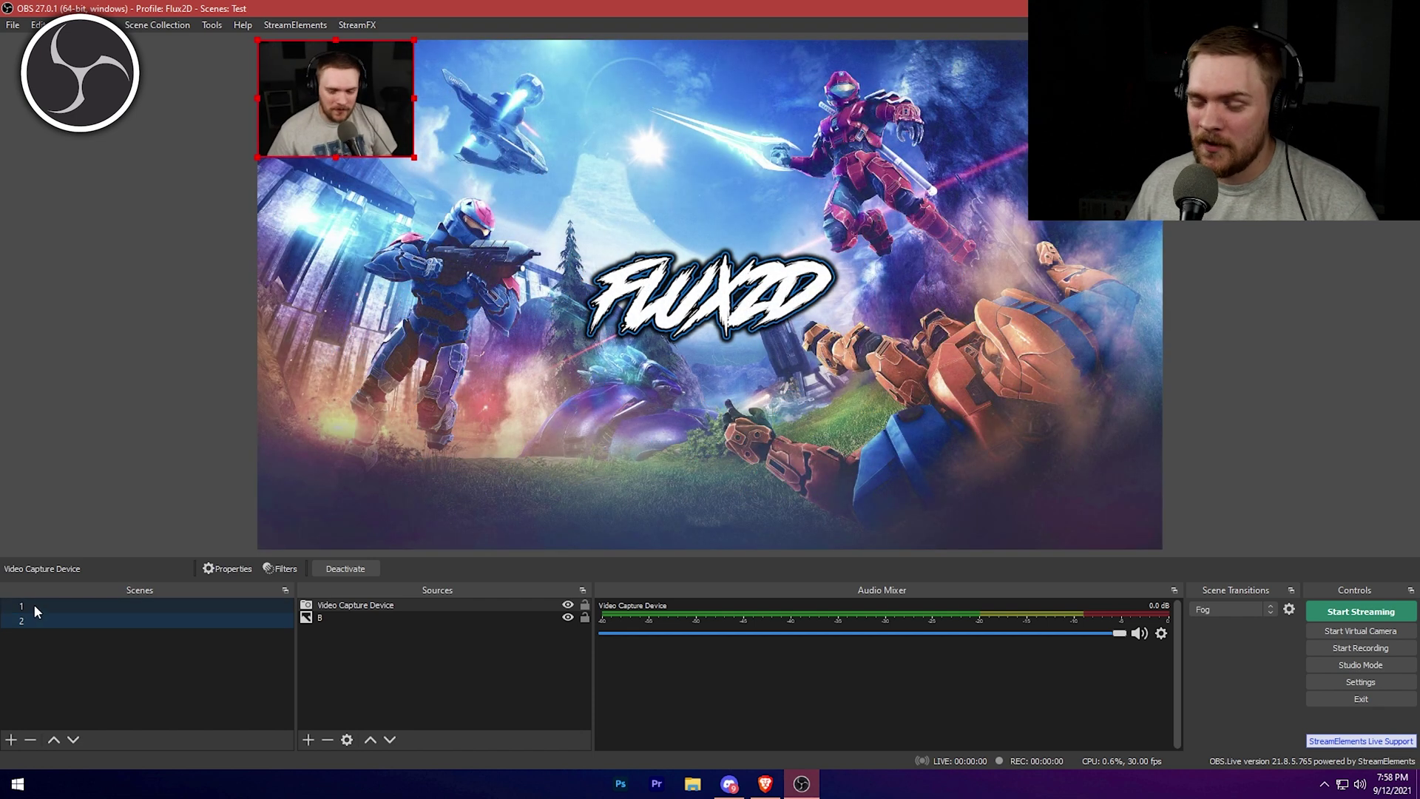
Select the Tutorial transition and switch to scene 1 to watch it
{"action": "left_click", "coordinate": [1269, 612]}
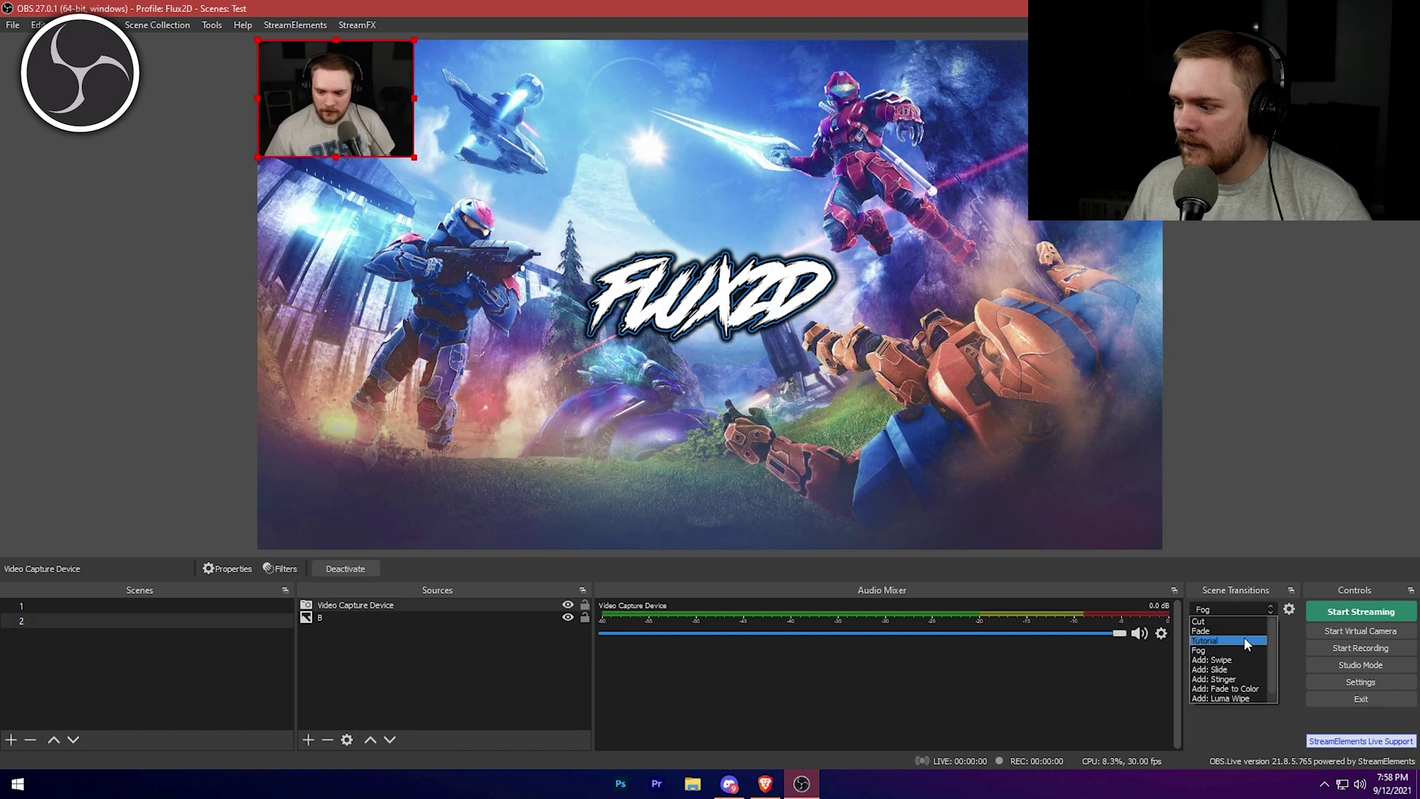
{"action": "left_click", "coordinate": [1205, 640]}
{"action": "left_click", "coordinate": [192, 605]}
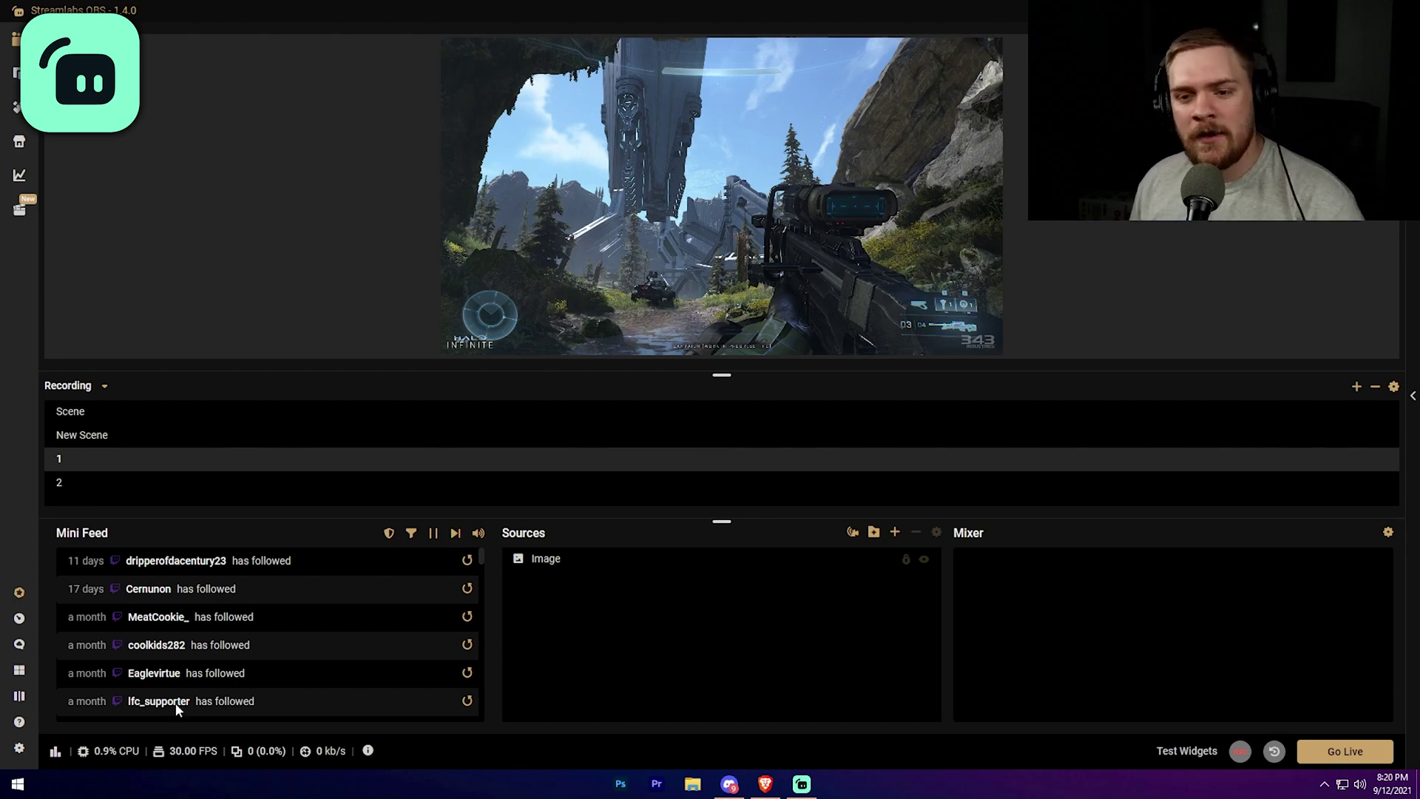
Switch to scene 2, back to scene 1, then bring up the Layout Editor
{"action": "left_click", "coordinate": [147, 488]}
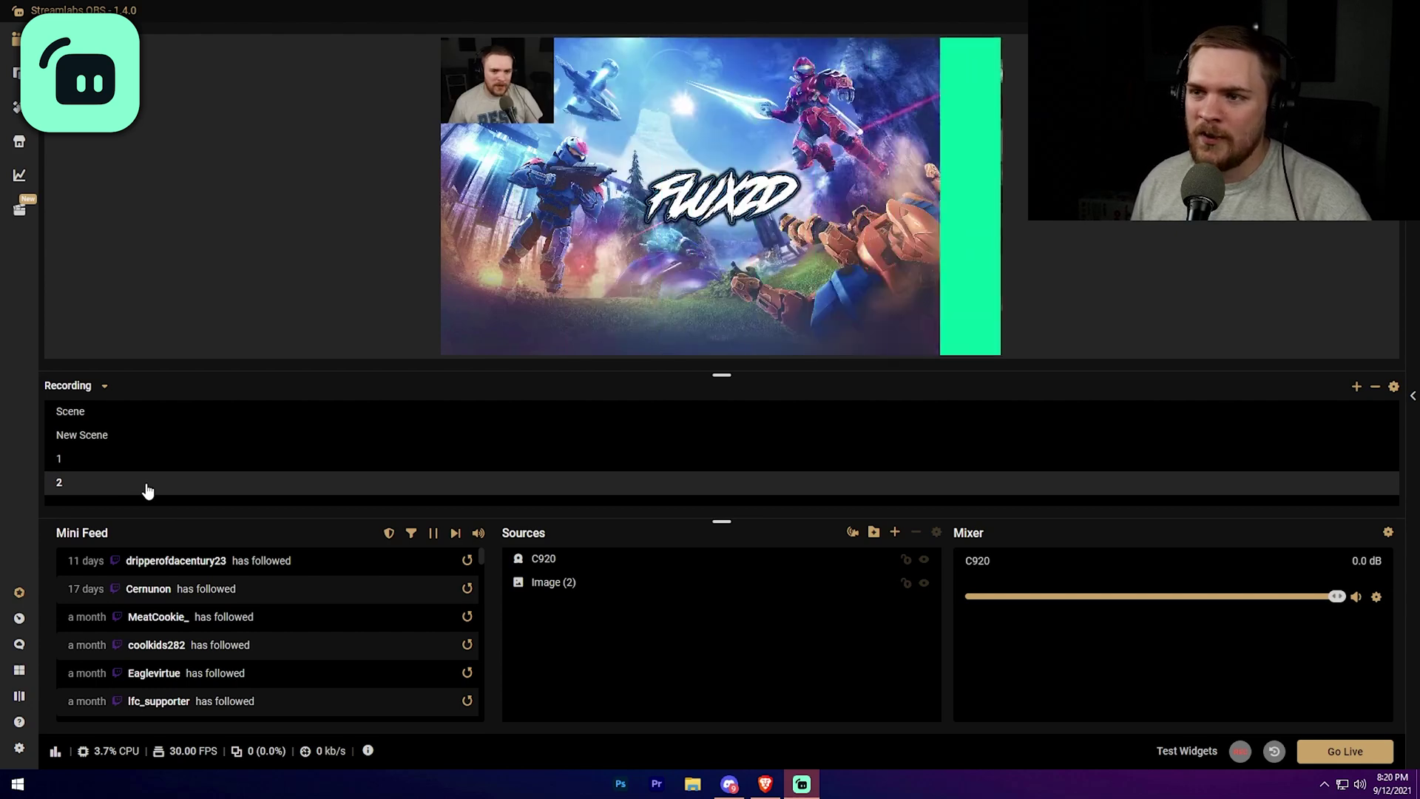
{"action": "left_click", "coordinate": [123, 463]}
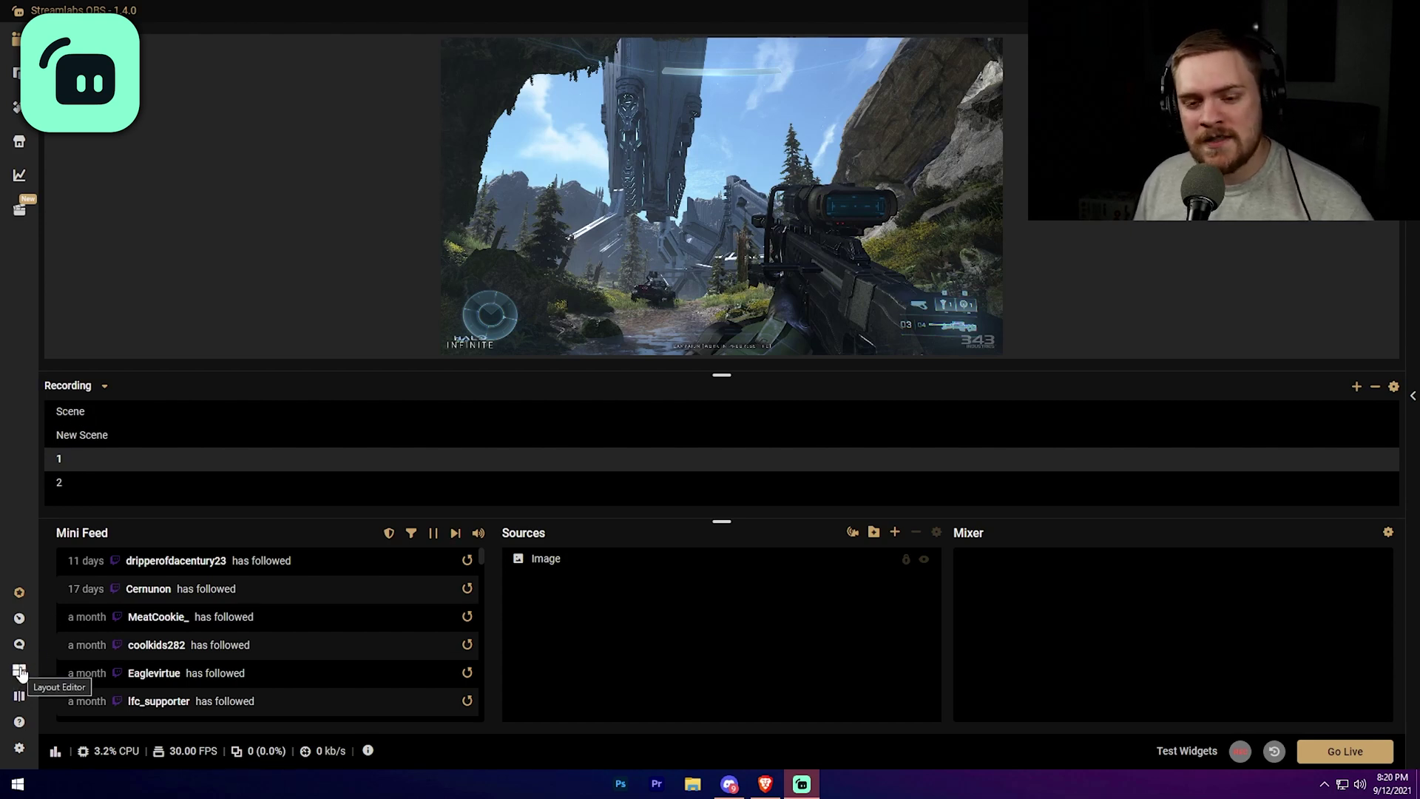
{"action": "left_click", "coordinate": [20, 673]}
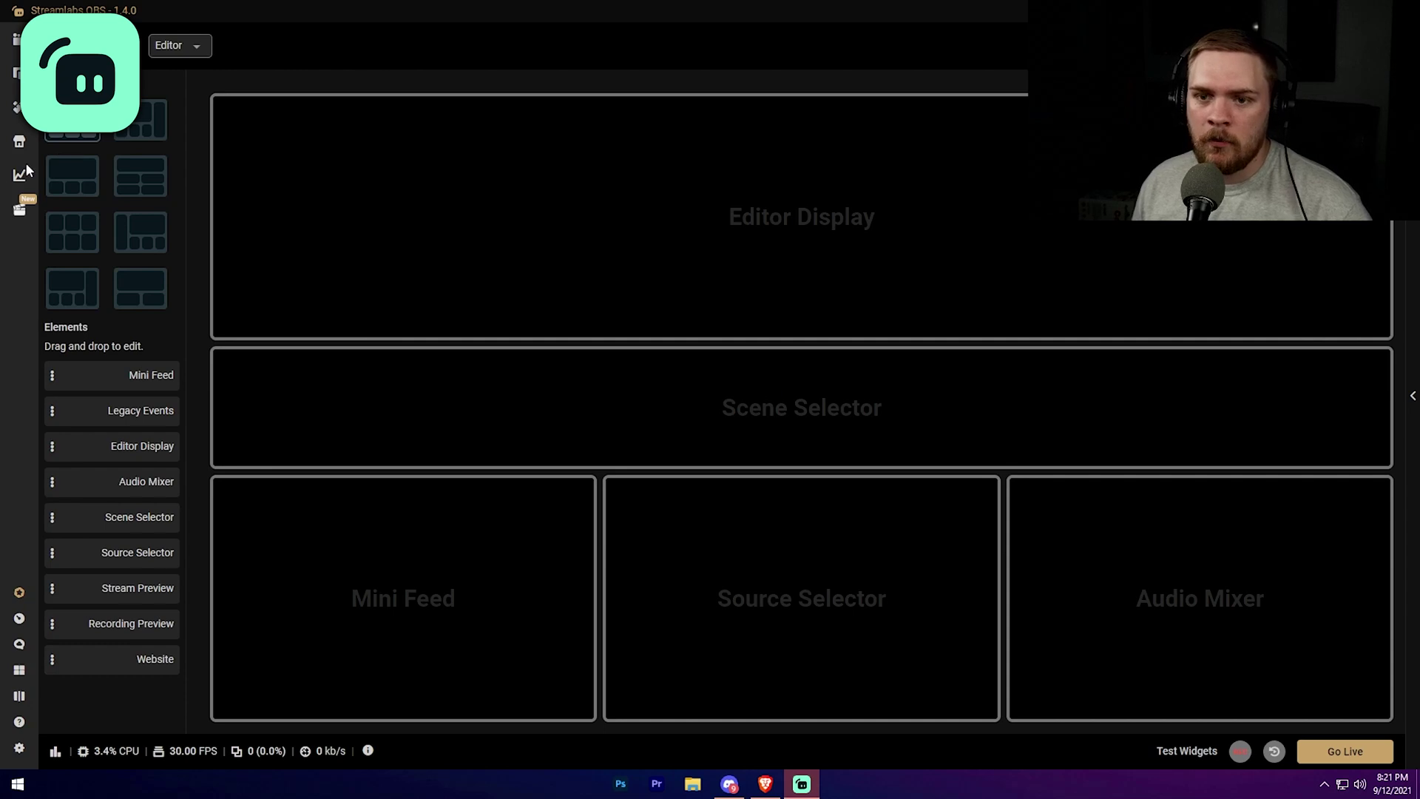
Return to the Editor view and open the Edit Scene Transitions settings
{"action": "left_click", "coordinate": [15, 41]}
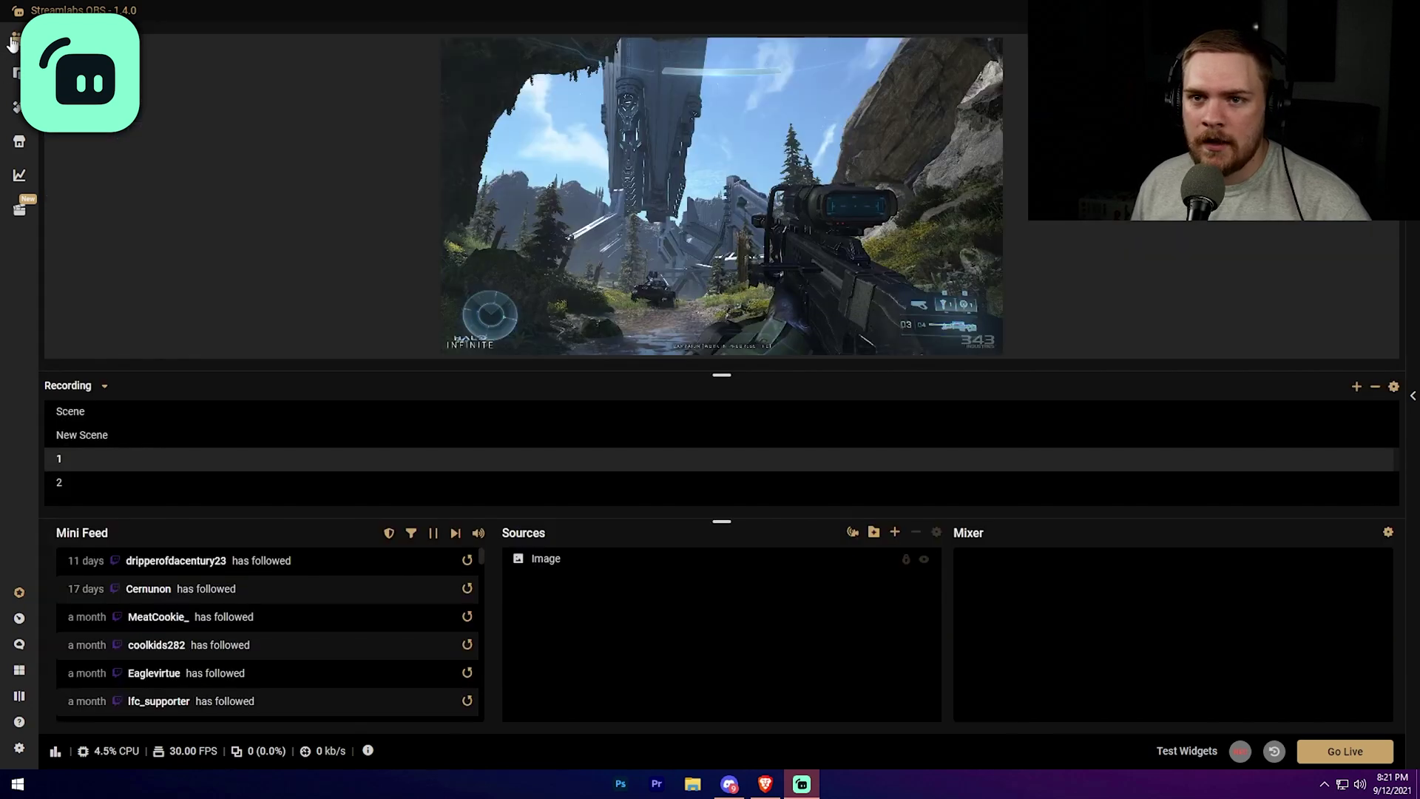
{"action": "left_click", "coordinate": [1394, 387]}
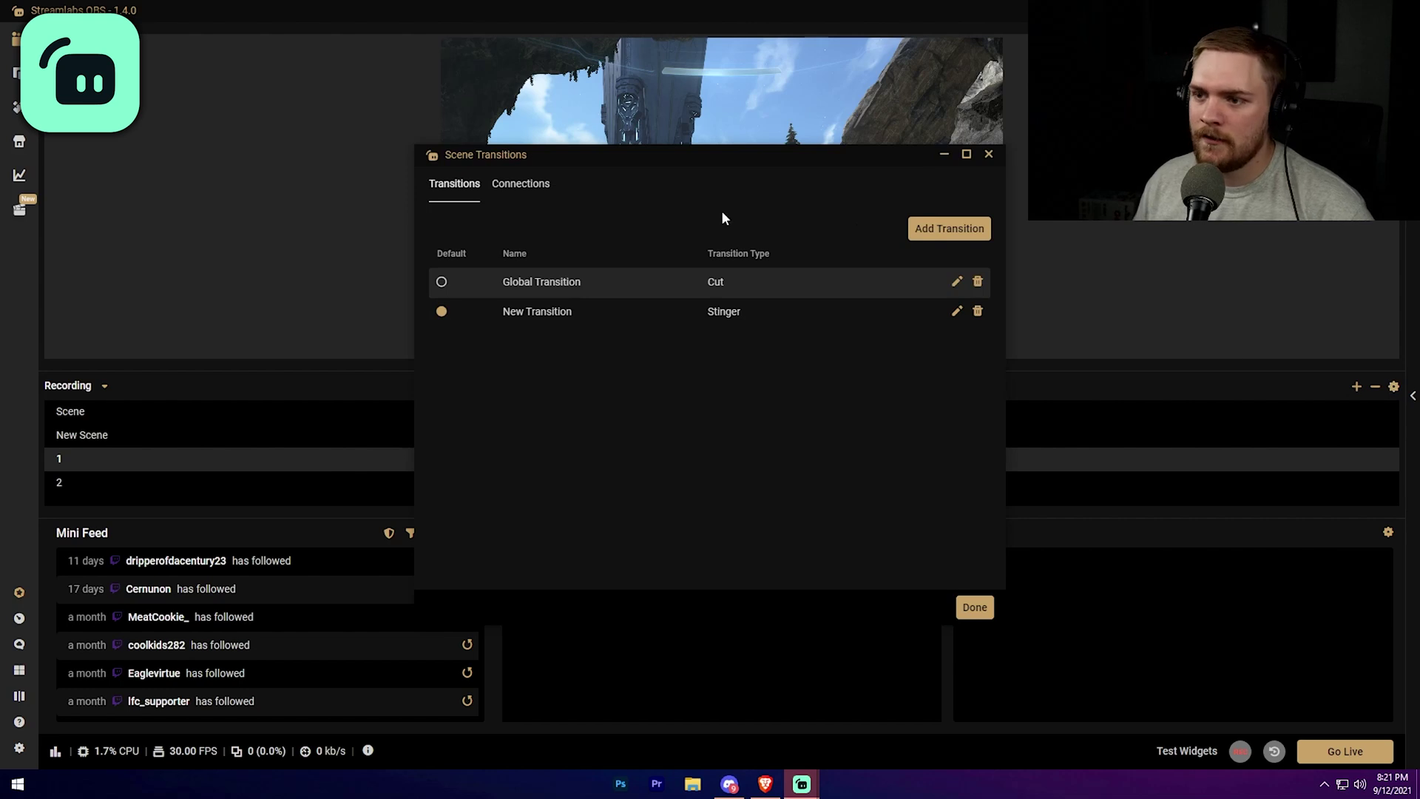
Add a new Stinger-type scene transition named 'Tutorial'
{"action": "left_click", "coordinate": [938, 235]}
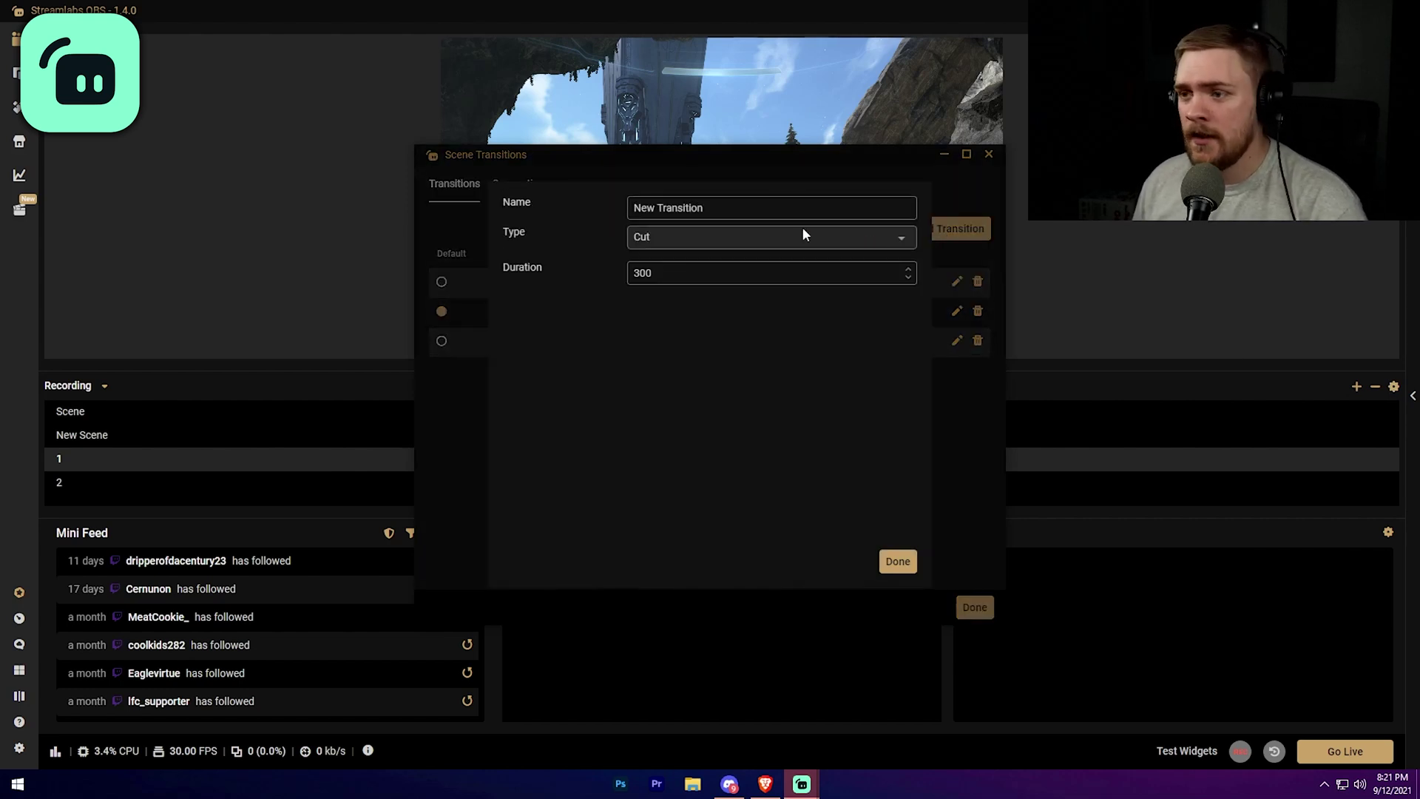
{"action": "type", "text": "Tutorial"}
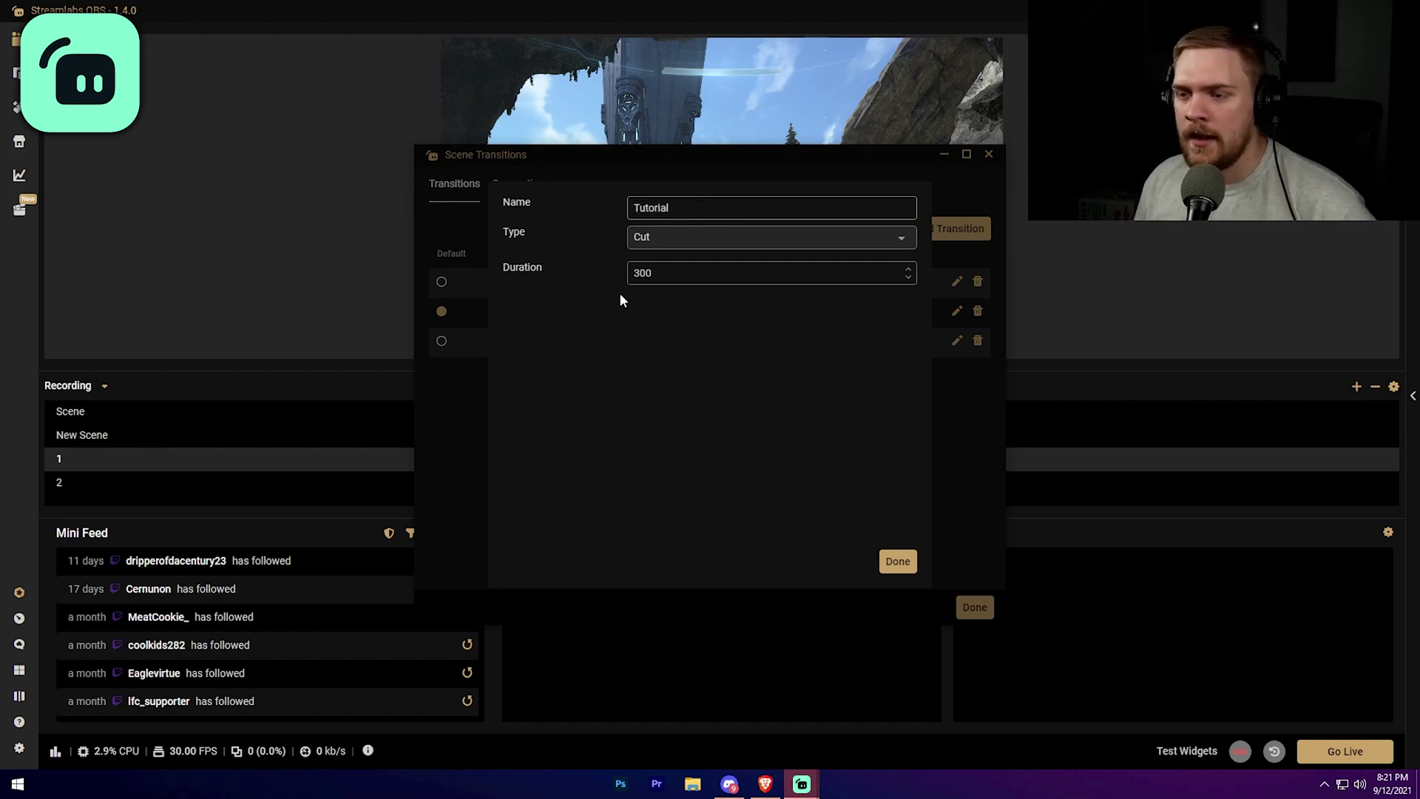
{"action": "left_click", "coordinate": [691, 236]}
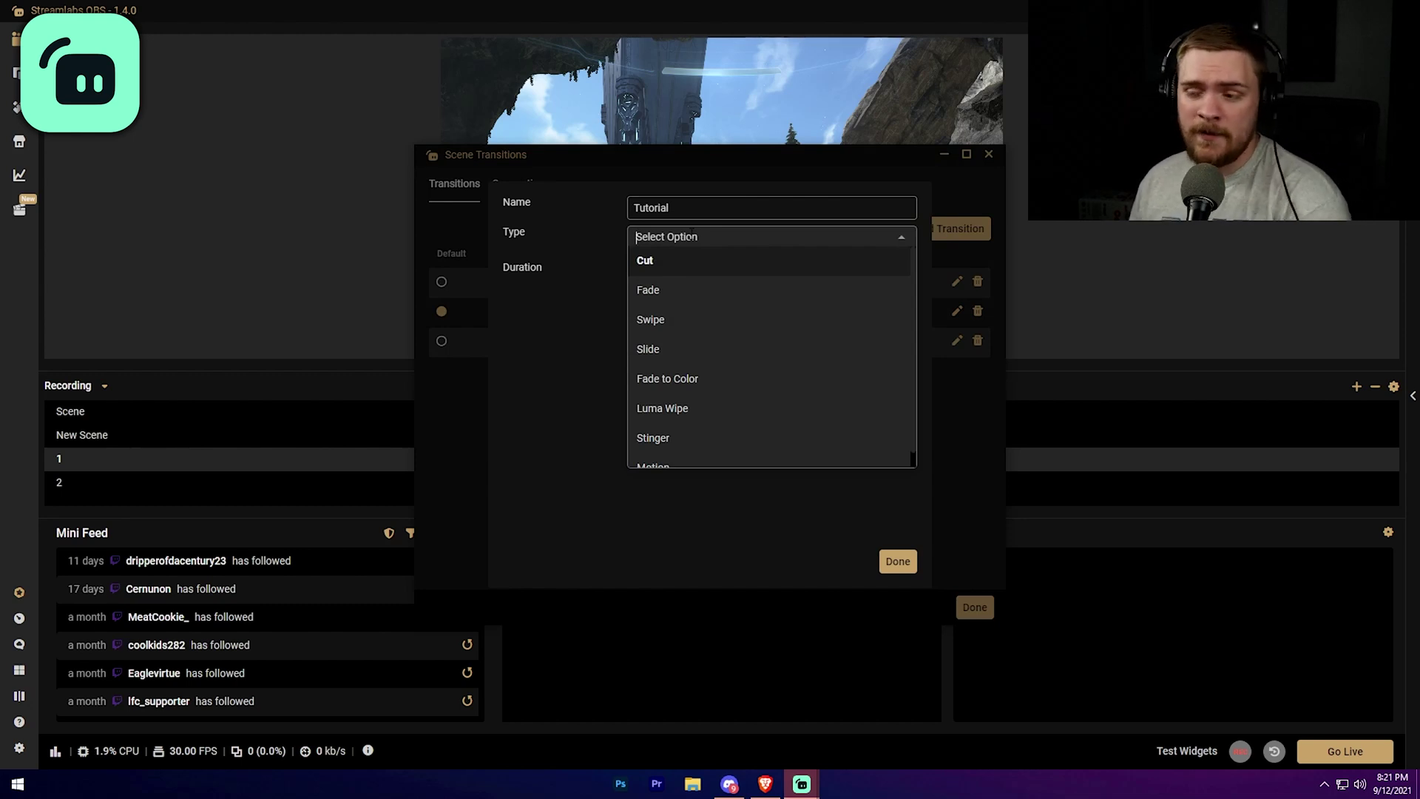
{"action": "left_click", "coordinate": [716, 442]}
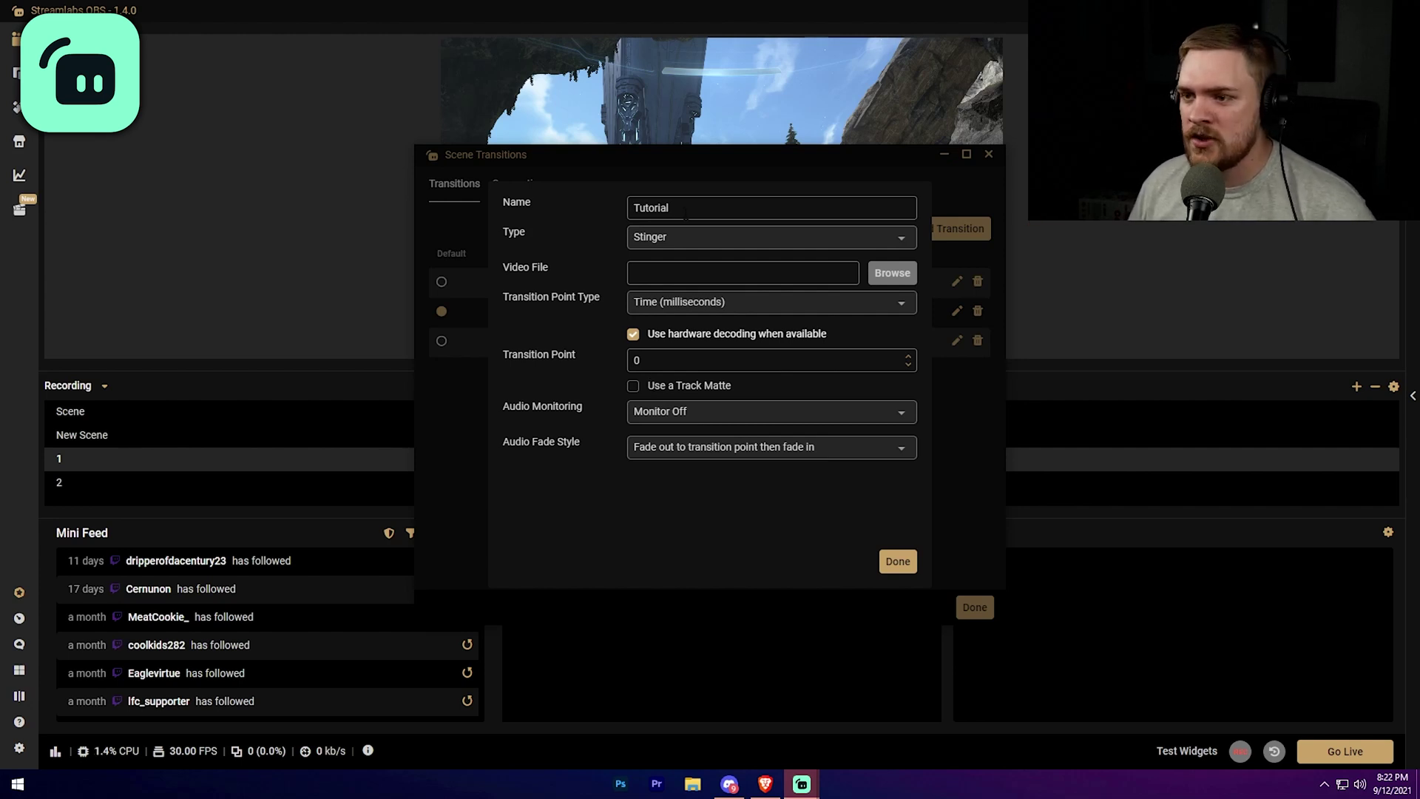
Load 'Fog - Light Blue.webm' from the matte pack's Fog folder as the stinger video, enabling track matte
{"action": "left_click", "coordinate": [888, 274]}
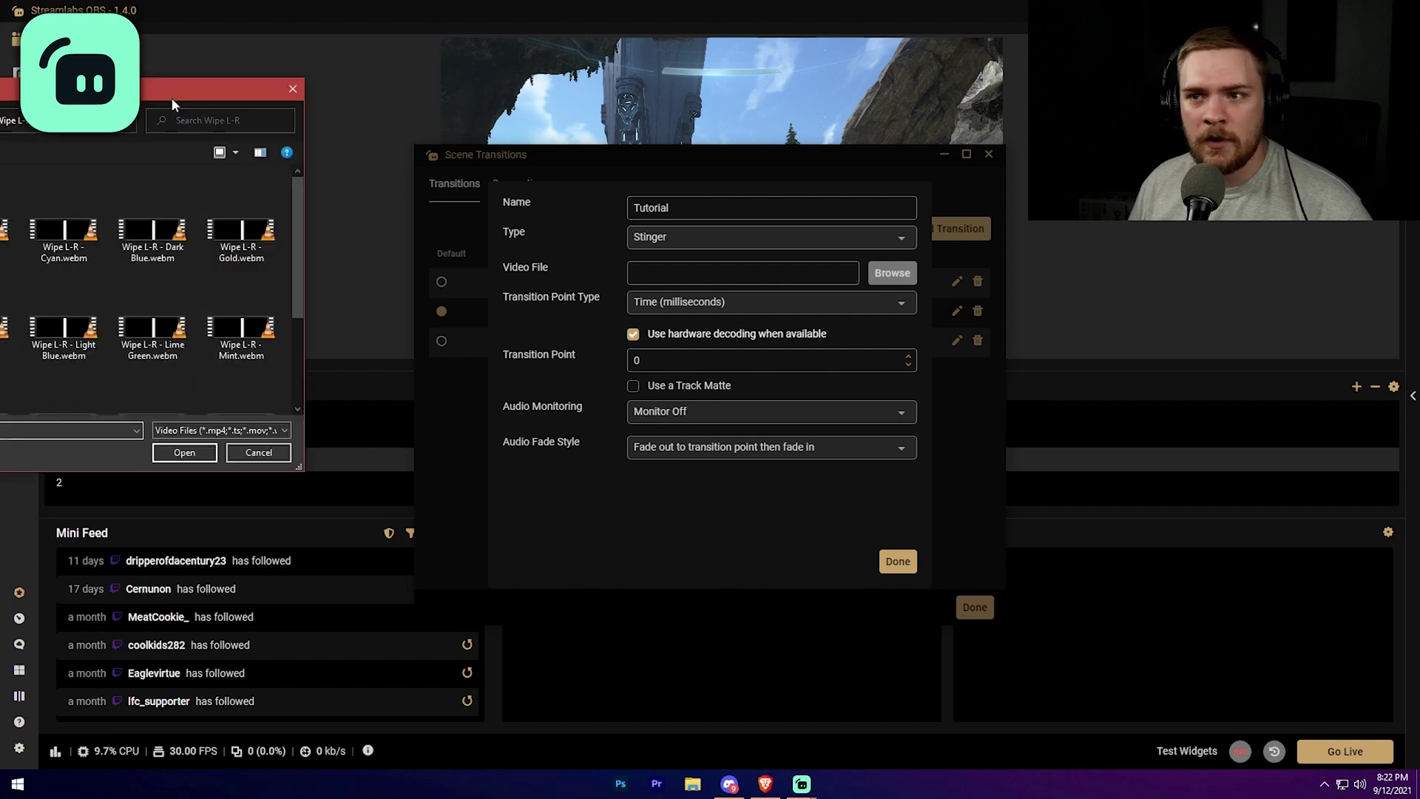
{"action": "left_click_drag", "start_coordinate": [917, 91], "coordinate": [840, 105]}
{"action": "left_click", "coordinate": [682, 145]}
{"action": "double_click", "coordinate": [649, 252]}
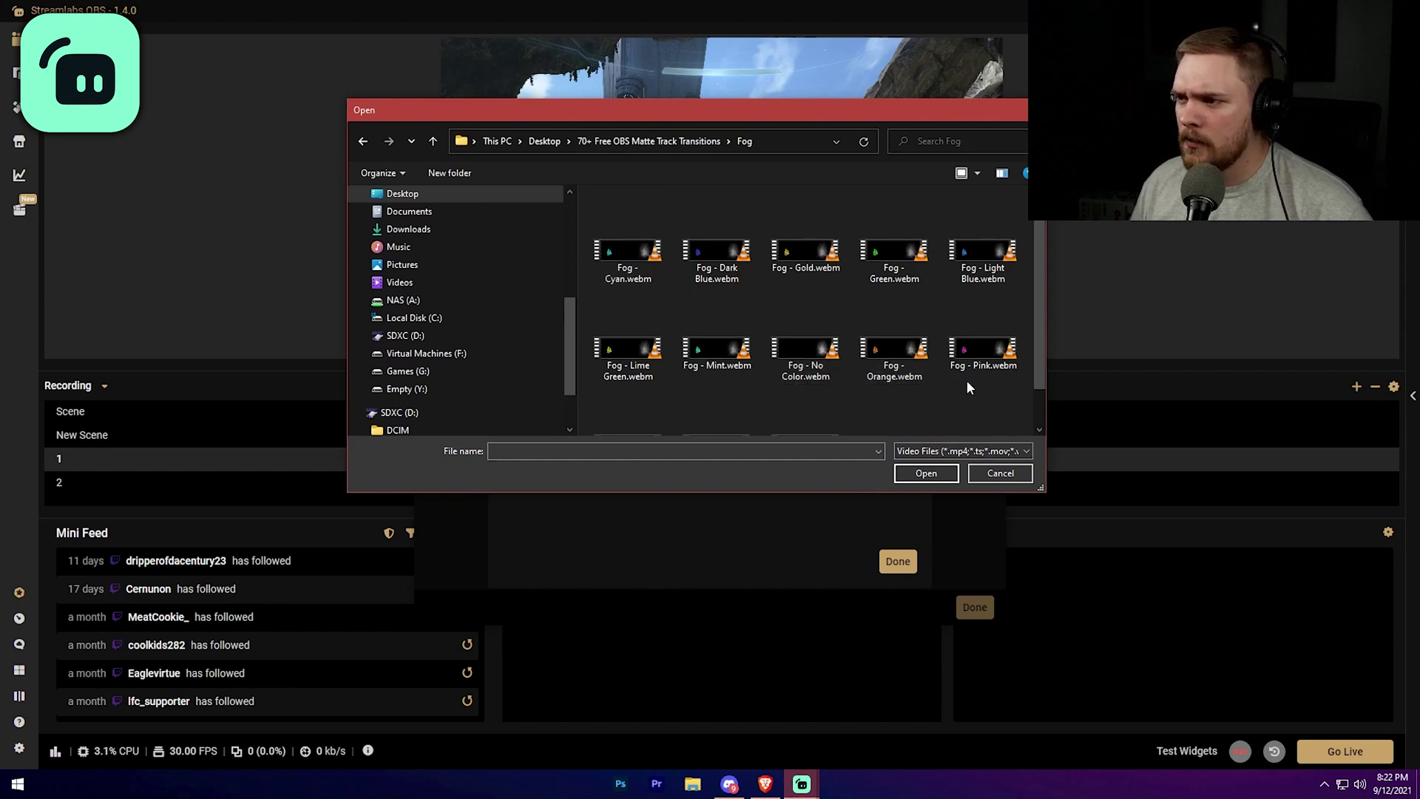
{"action": "double_click", "coordinate": [983, 254]}
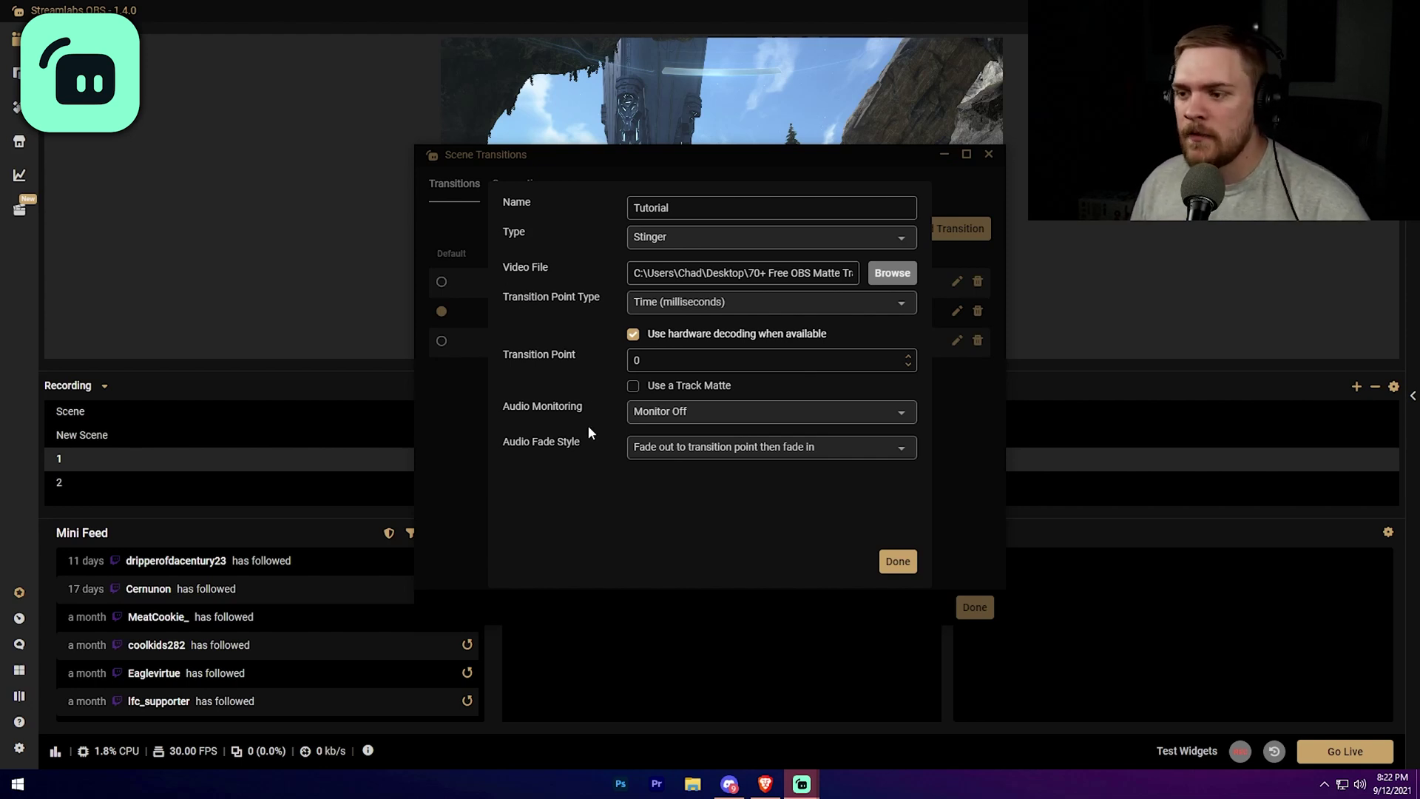
{"action": "left_click", "coordinate": [633, 386]}
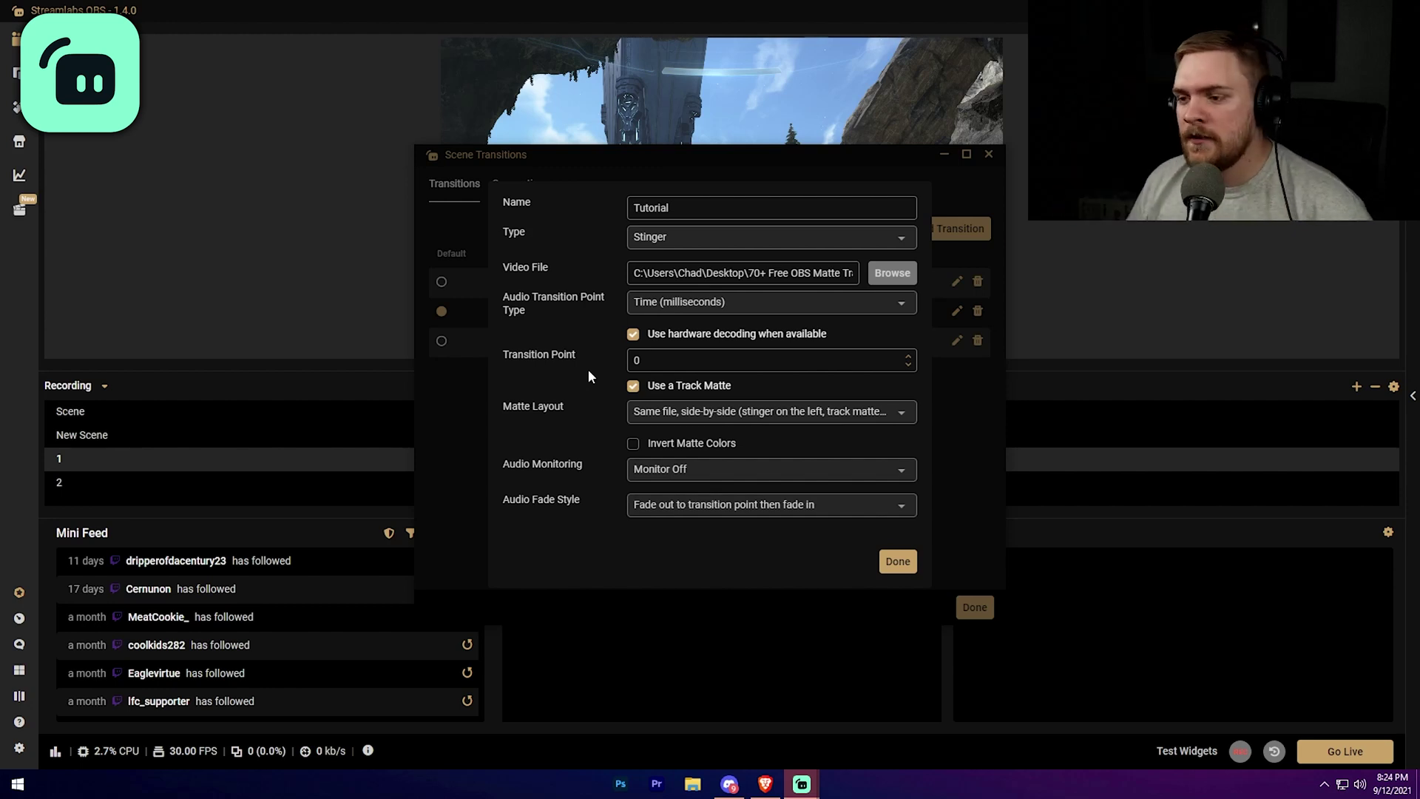
{"action": "left_click", "coordinate": [658, 412]}
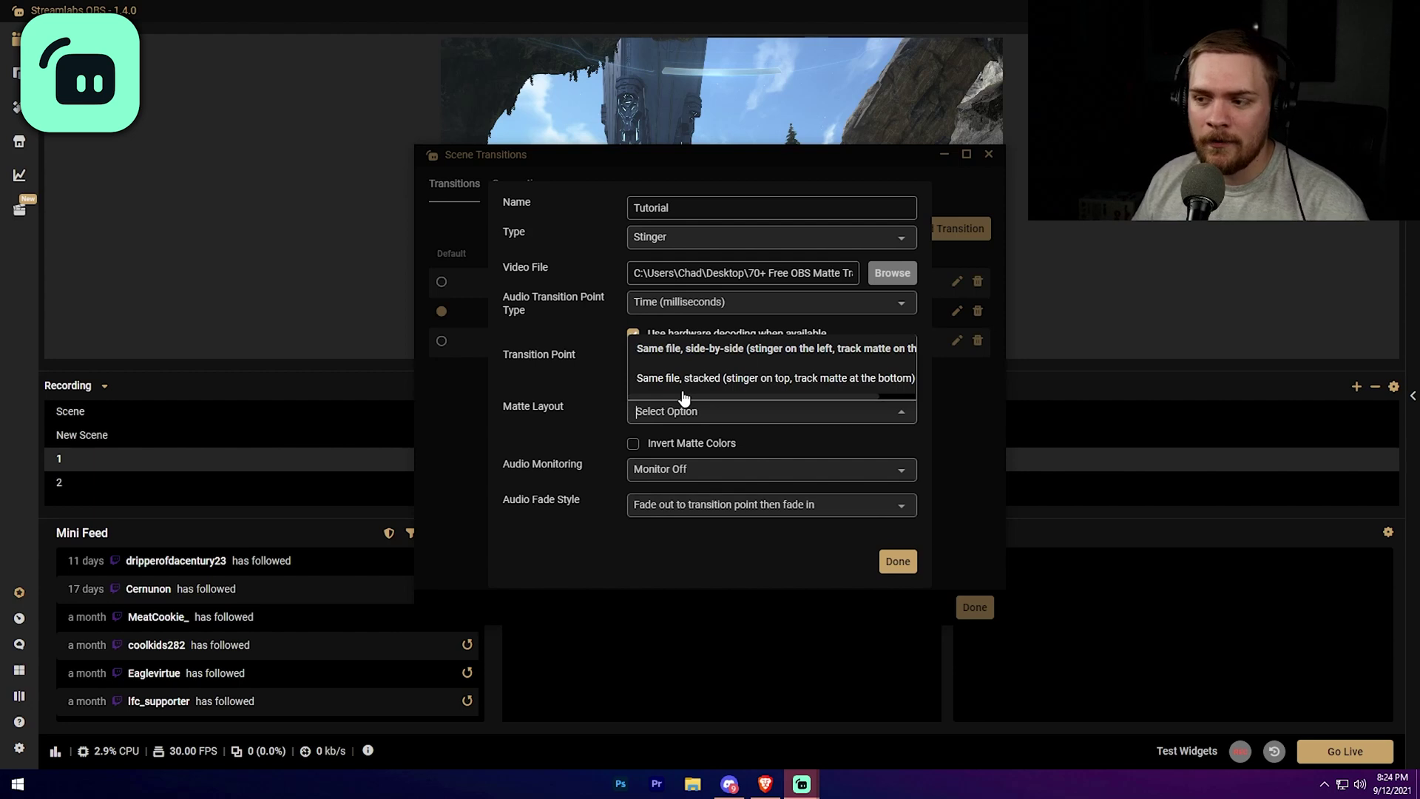
{"action": "left_click", "coordinate": [597, 411]}
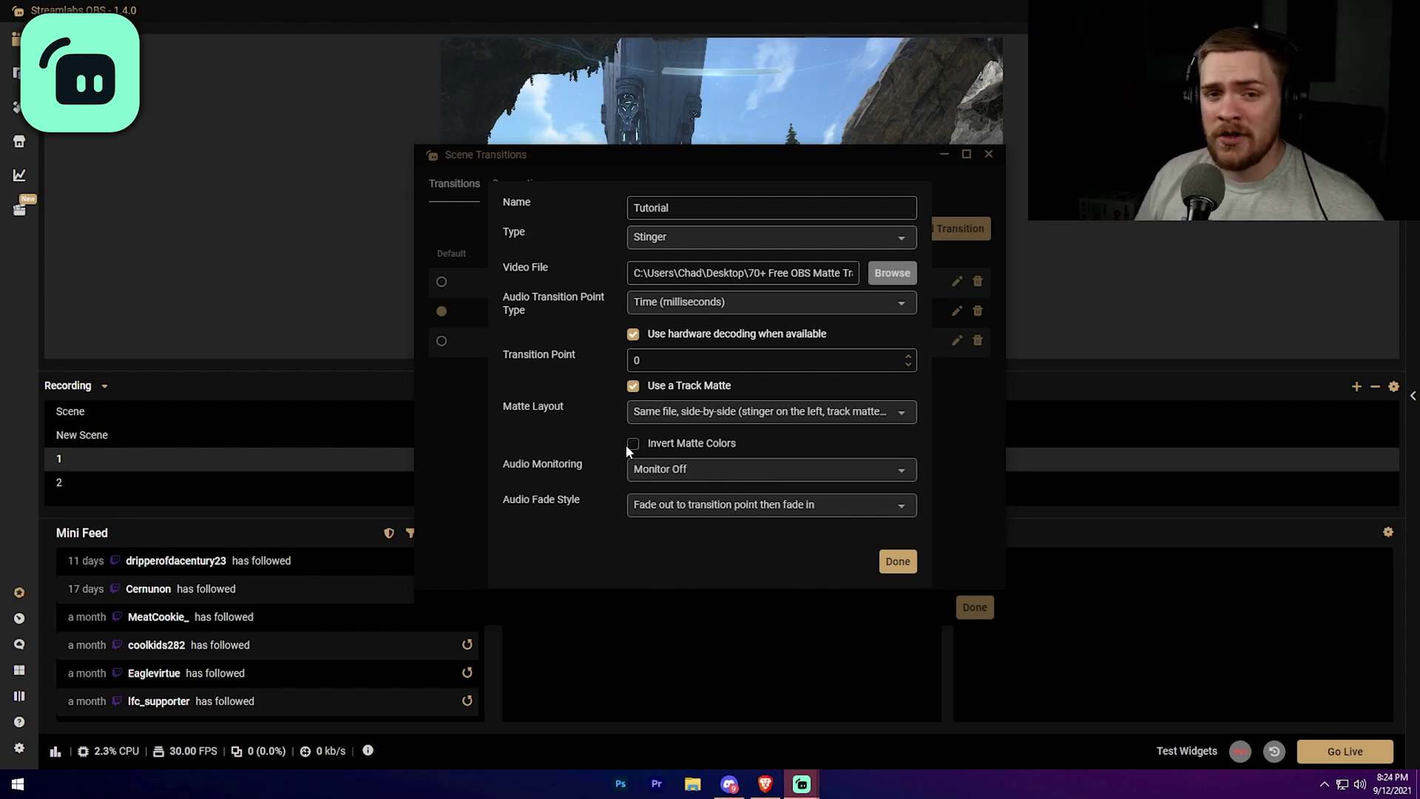
{"action": "left_click", "coordinate": [895, 561]}
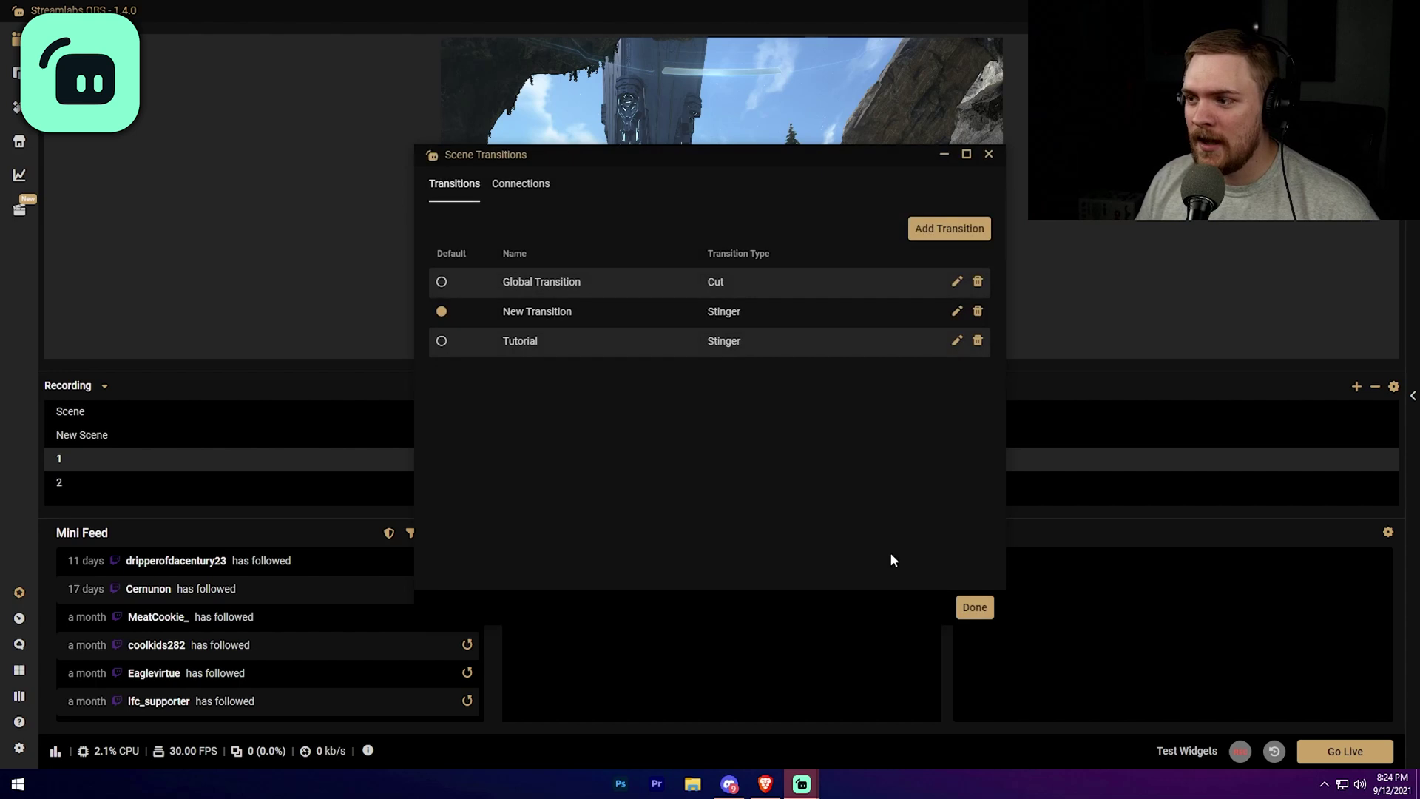
Make Tutorial the default scene transition and close the Scene Transitions window
{"action": "left_click", "coordinate": [441, 343]}
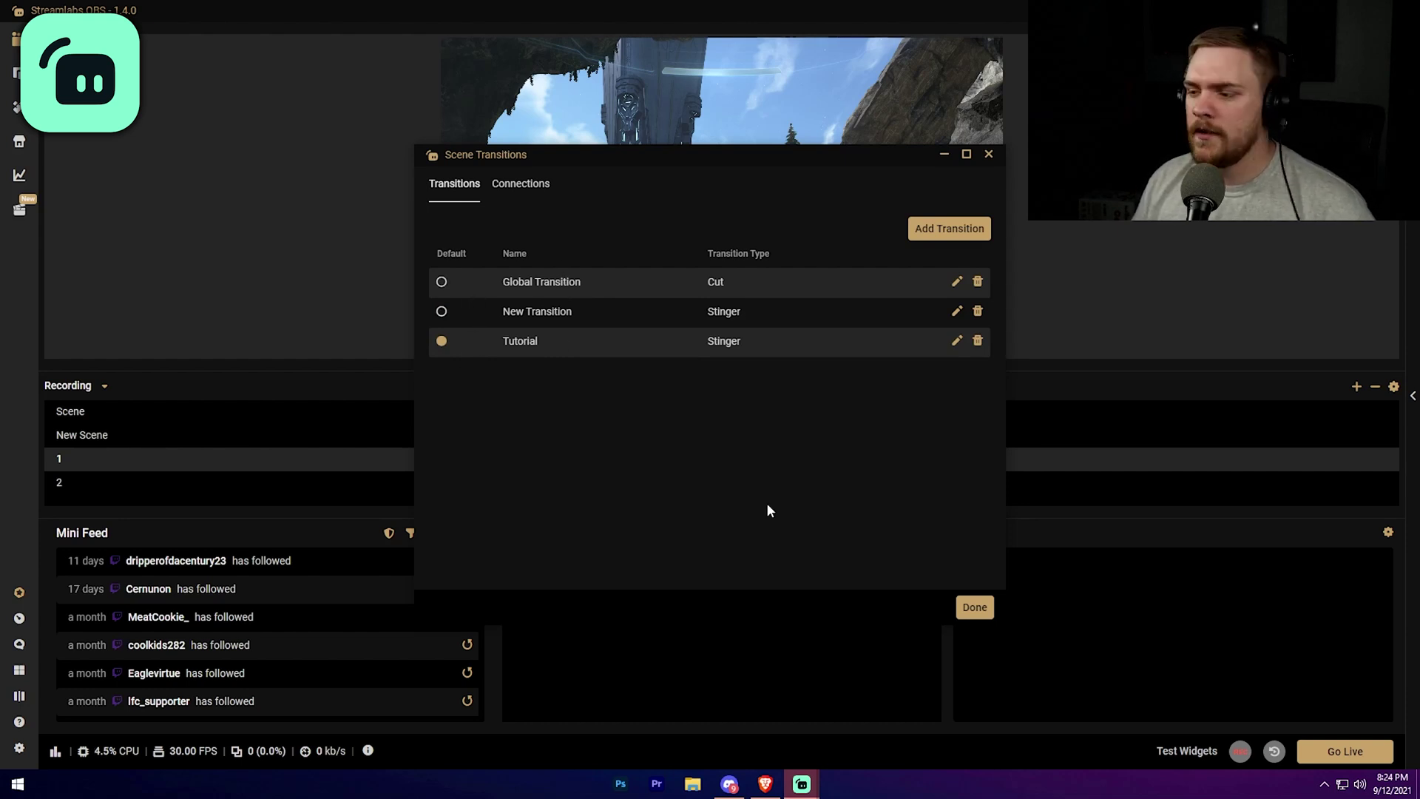
{"action": "left_click", "coordinate": [968, 609]}
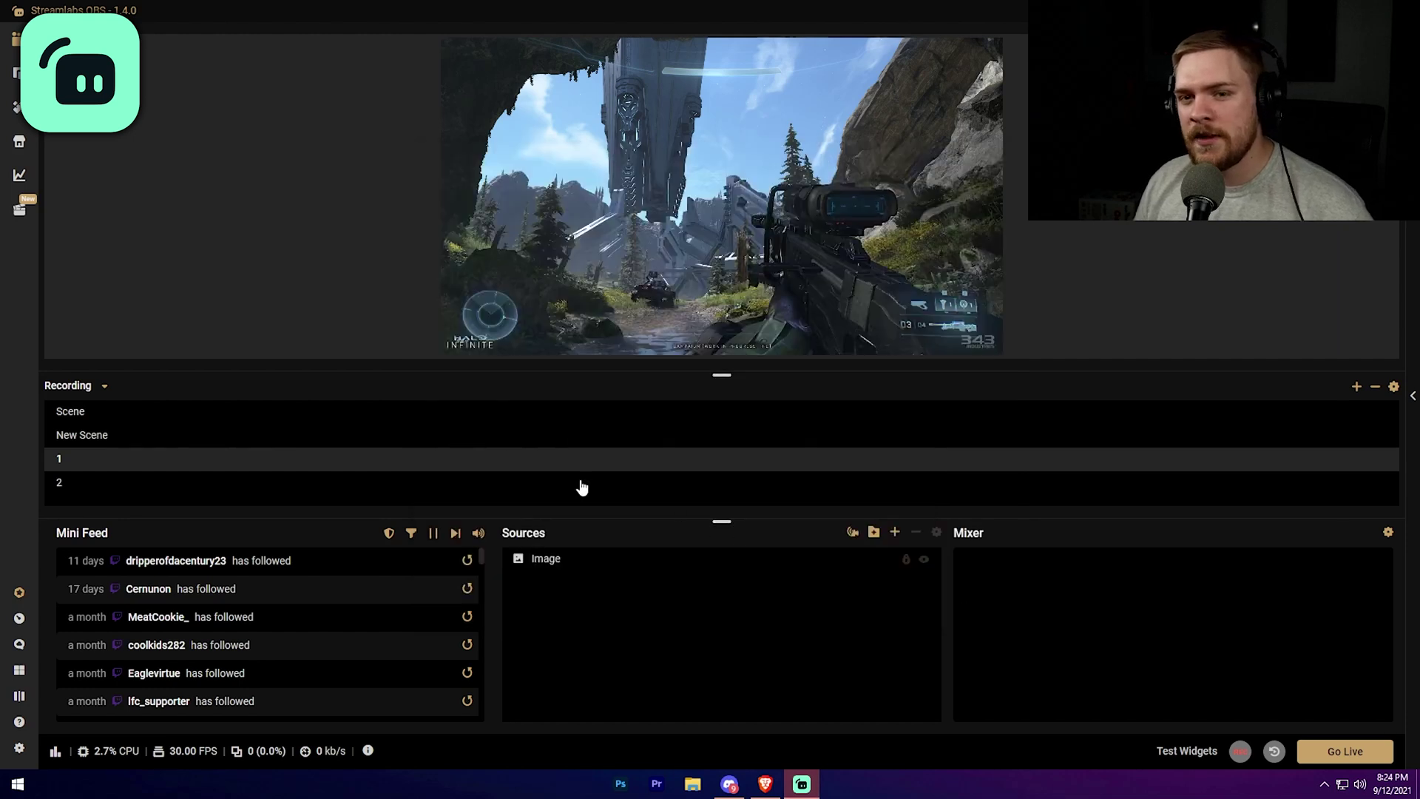
Switch to scene 2 and back to scene 1 to watch the fog stinger play
{"action": "left_click", "coordinate": [323, 487]}
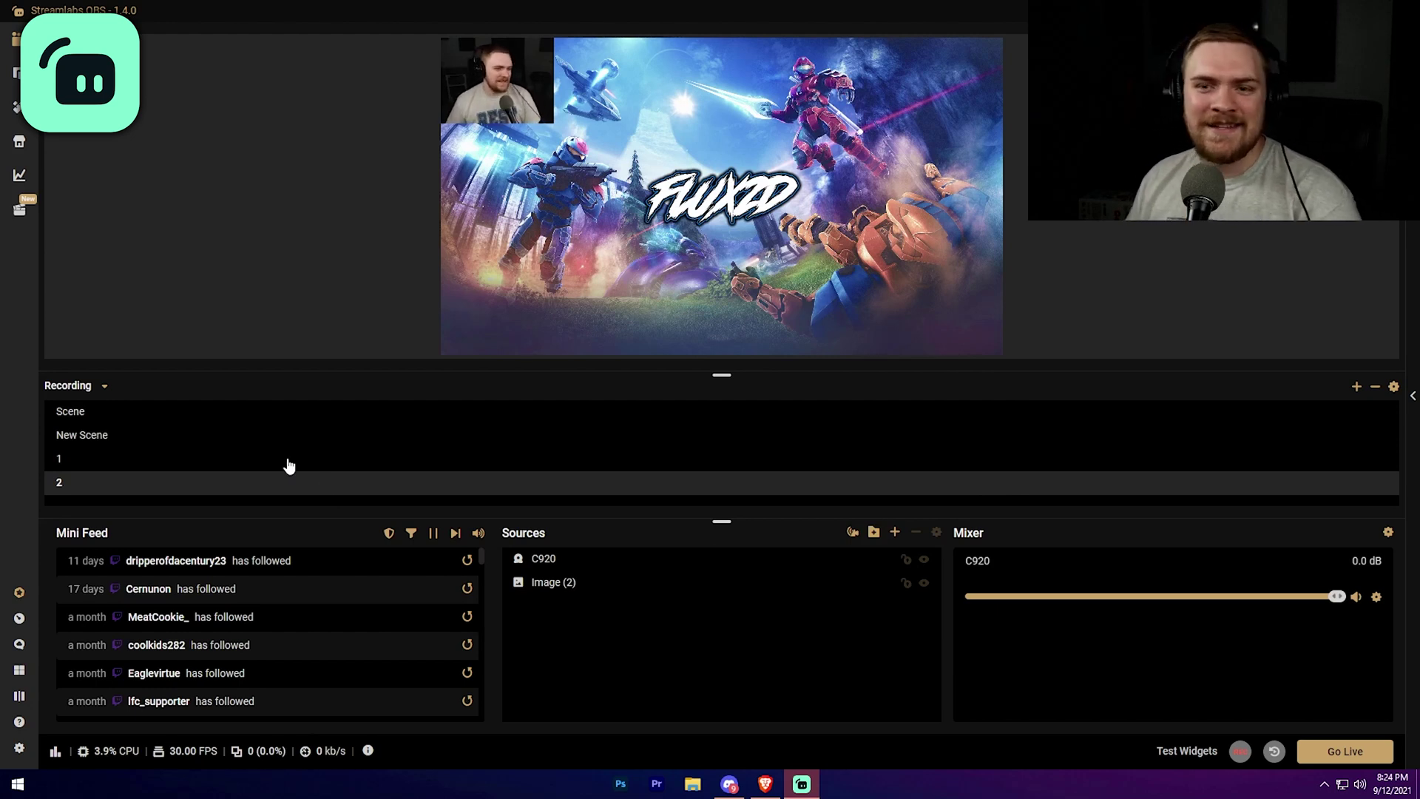
{"action": "left_click", "coordinate": [289, 465]}
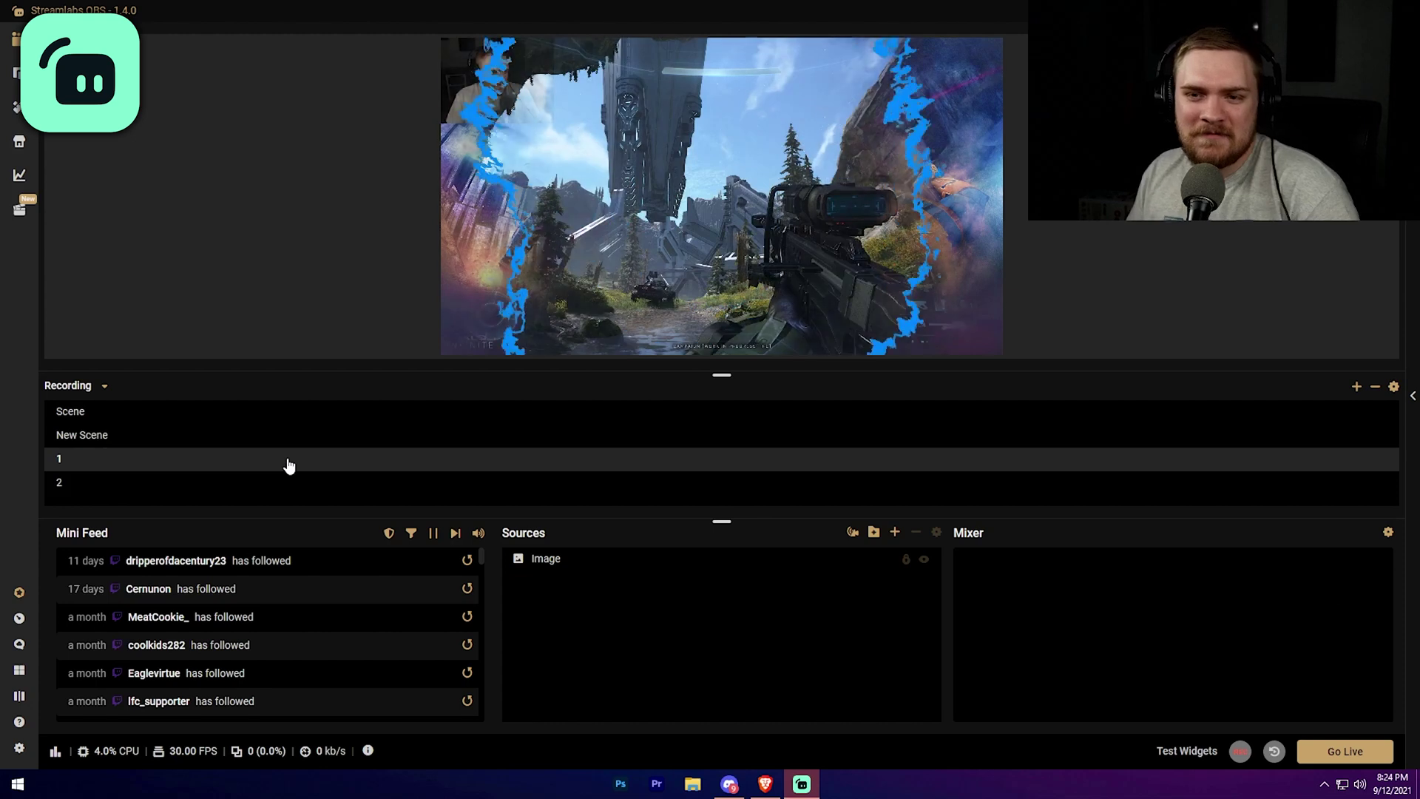